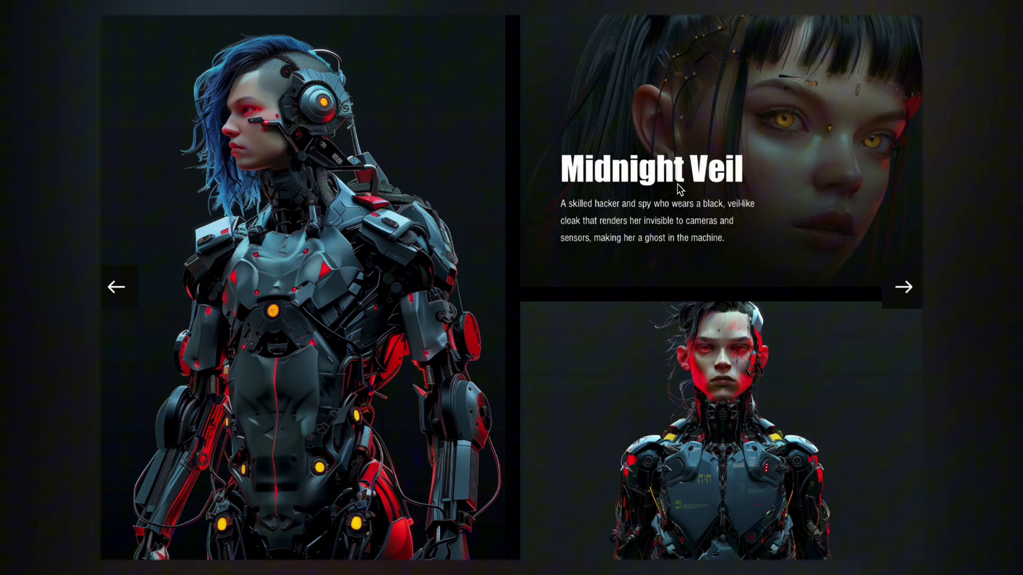
# Step: Preview the finished cyberpunk carousel and show a character card's hover animation
pyautogui.moveTo(282, 386)
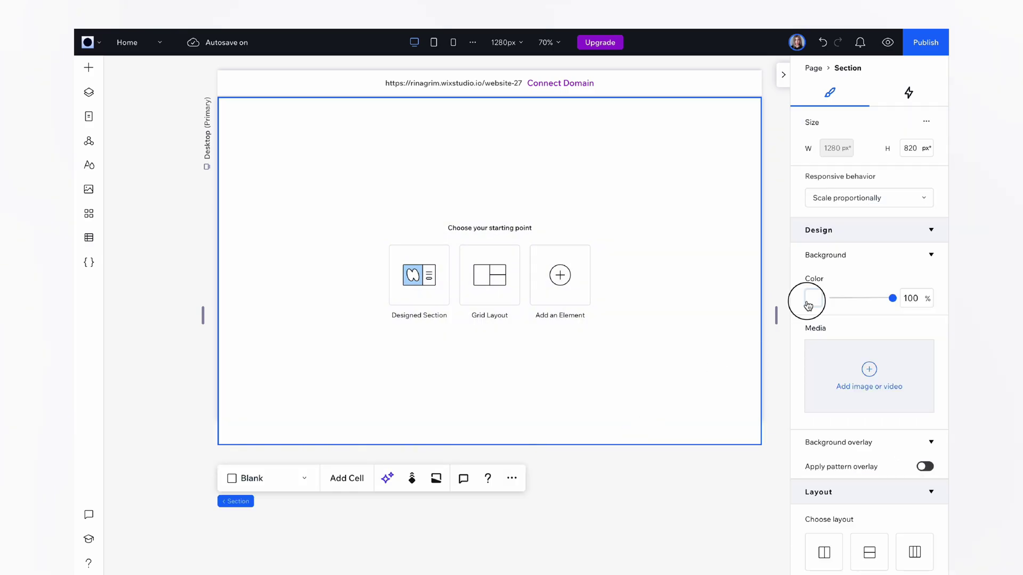
# Step: Give the section a solid black background colour
pyautogui.click(808, 302)
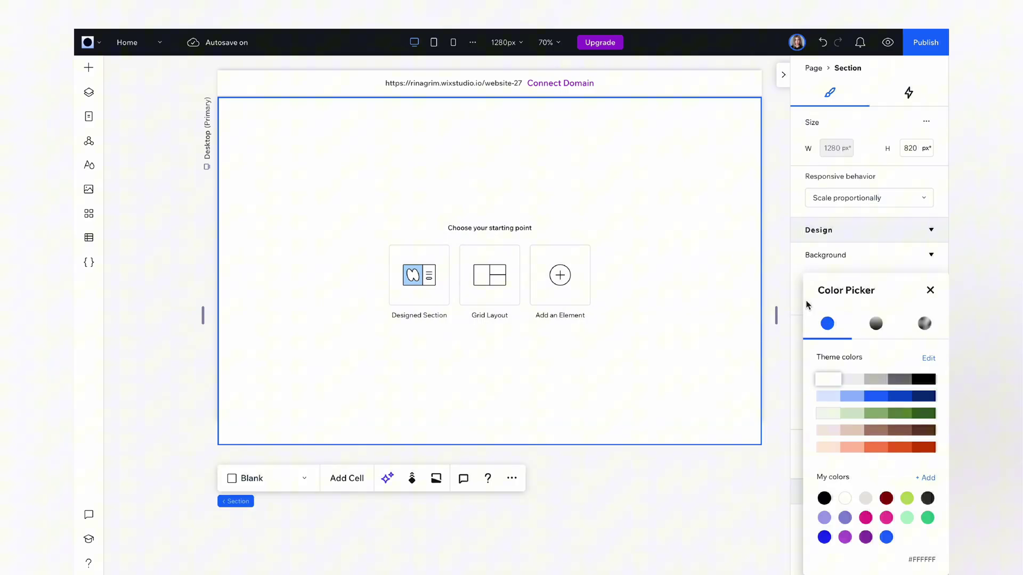
pyautogui.click(924, 380)
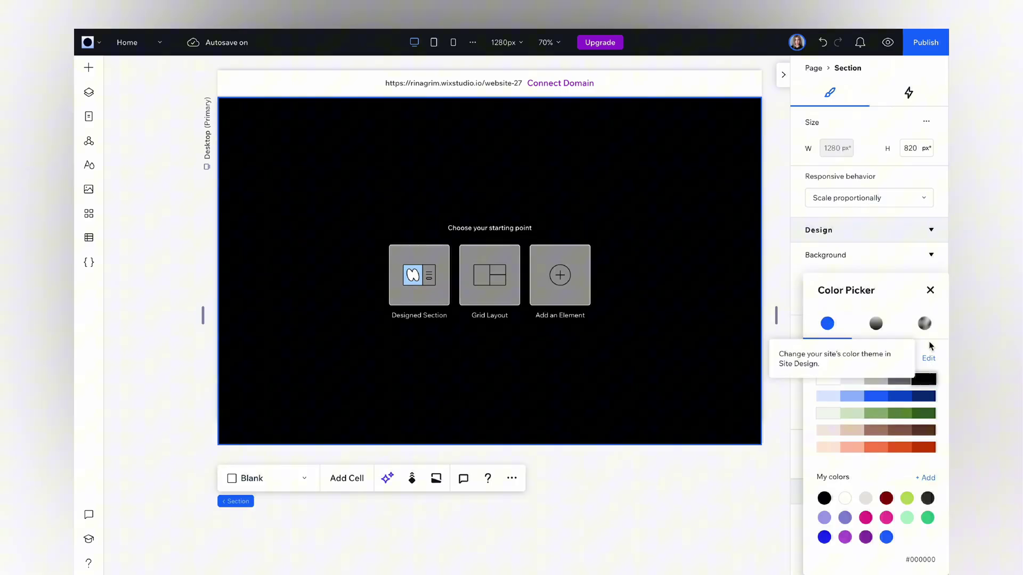
pyautogui.click(930, 290)
# Step: Set the section's top docking margin to 2%
pyautogui.scroll(-8, 837, 383)
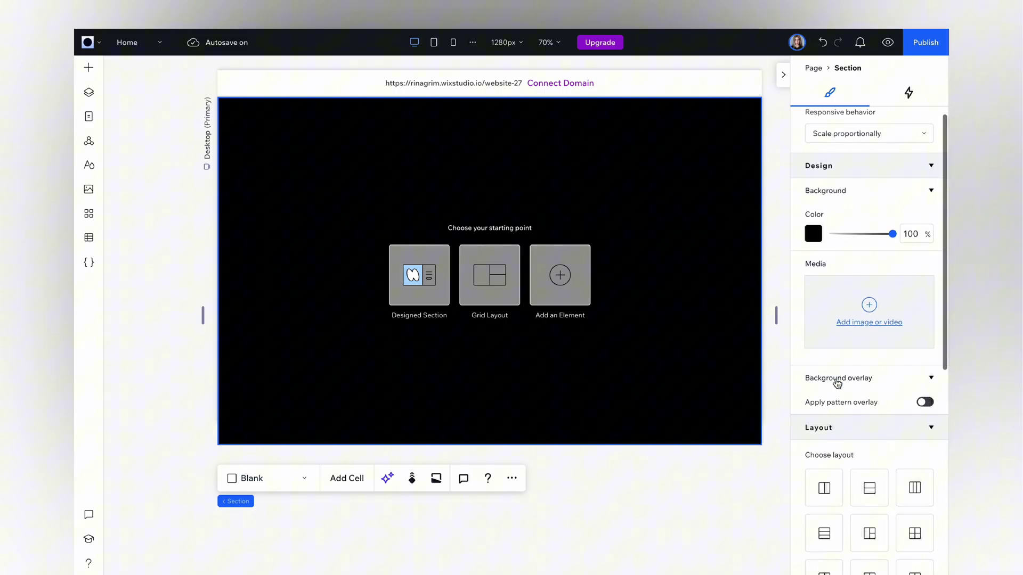
pyautogui.scroll(-1, 837, 383)
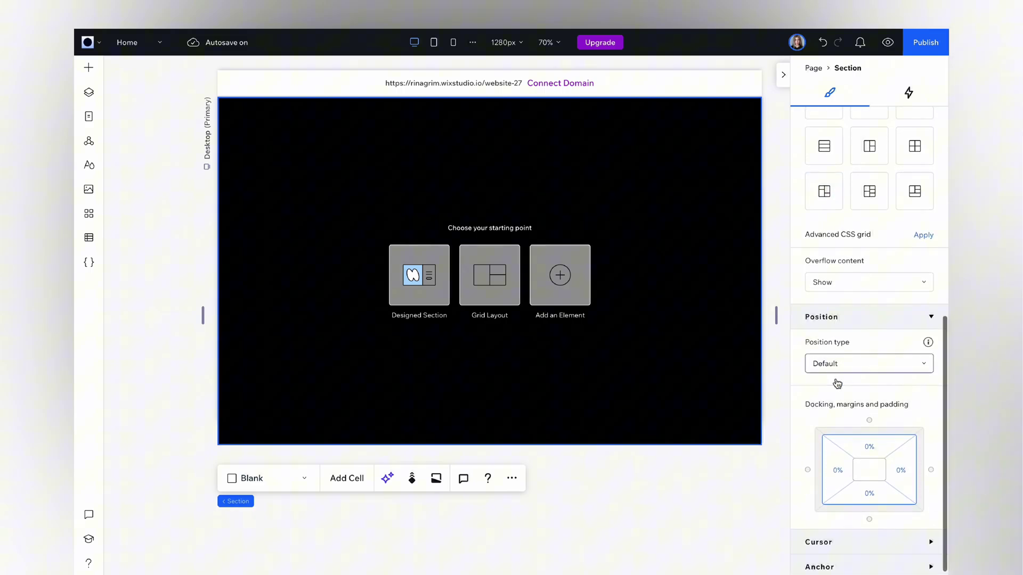
pyautogui.click(866, 444)
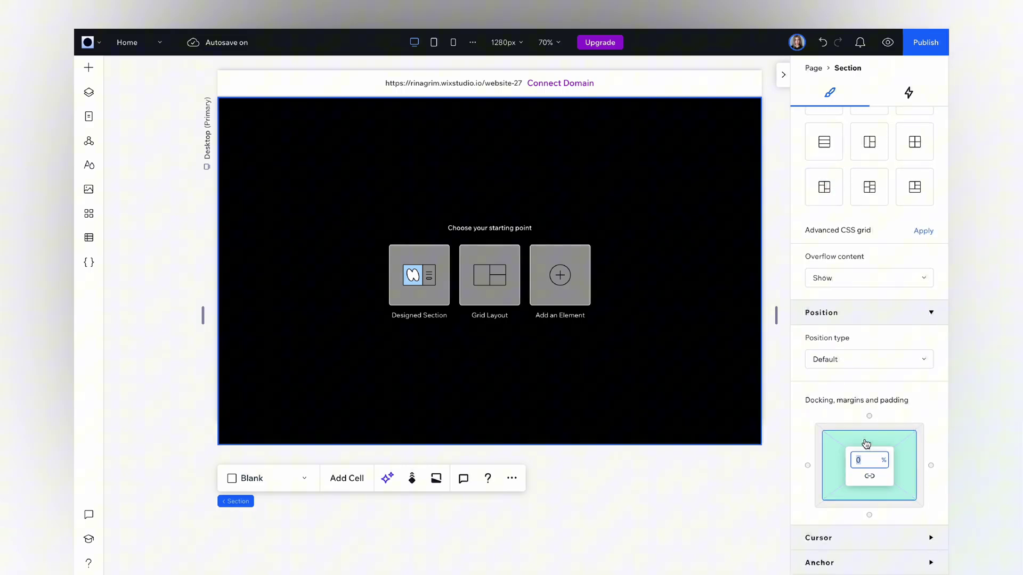
pyautogui.write('2')
pyautogui.press('Escape')
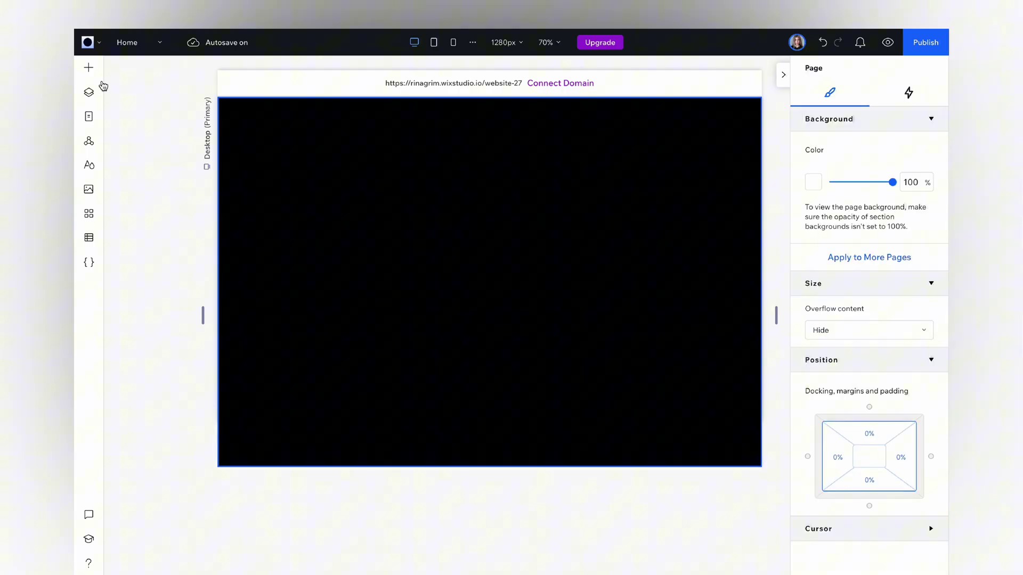
# Step: Add a three-column flexbox from Layout Tools > Flexboxes to the black section
pyautogui.click(89, 72)
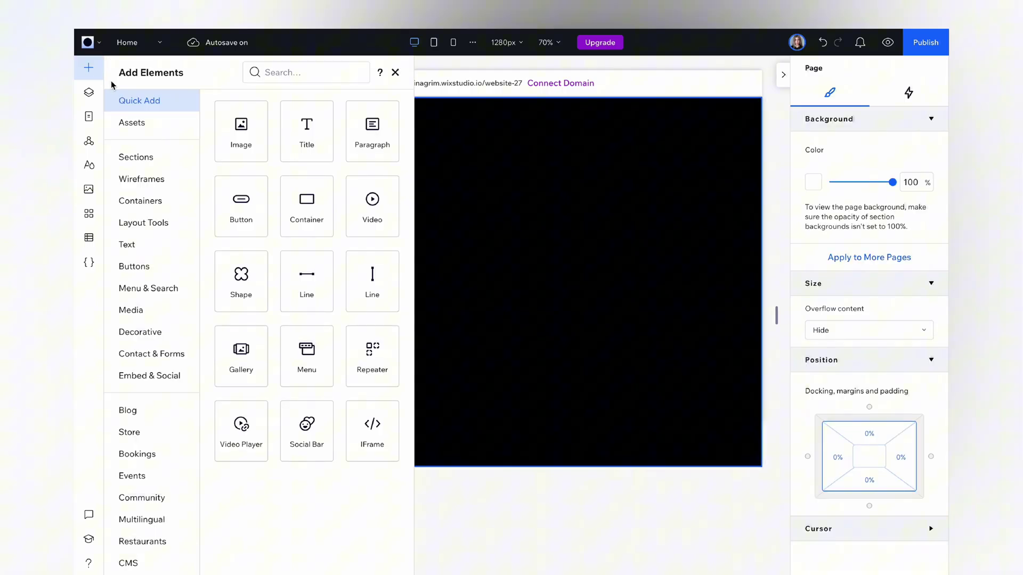
pyautogui.click(159, 233)
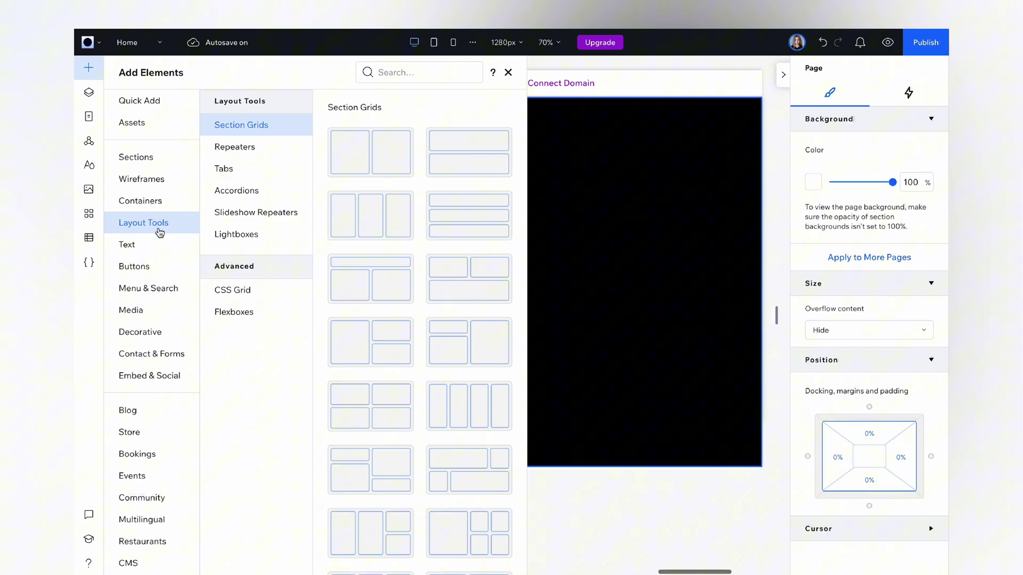
pyautogui.click(251, 319)
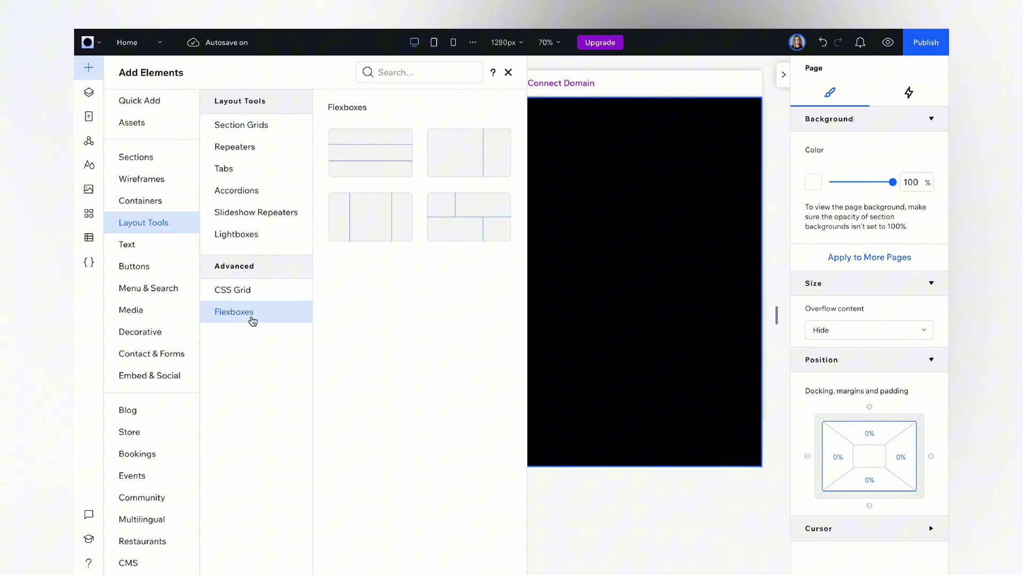
pyautogui.click(365, 223)
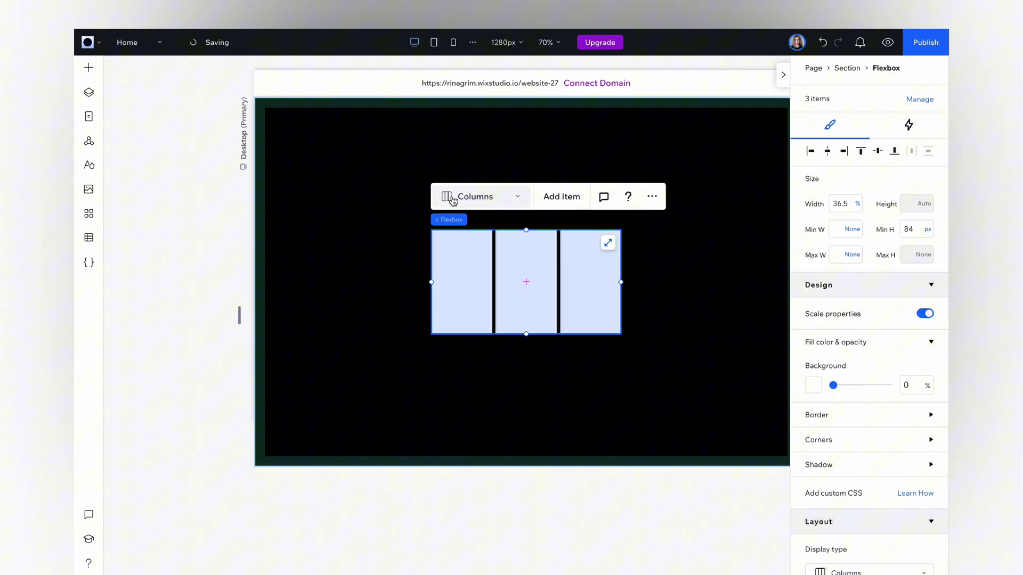
# Step: Switch the flexbox to Slides, stretch it to fill the section, and set item opacity to 0
pyautogui.click(516, 198)
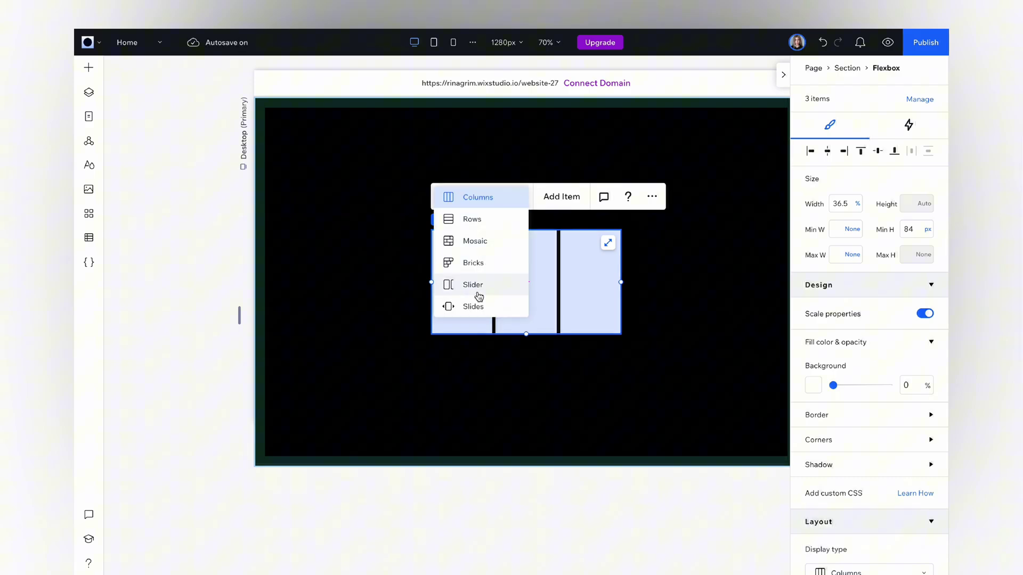
pyautogui.click(473, 305)
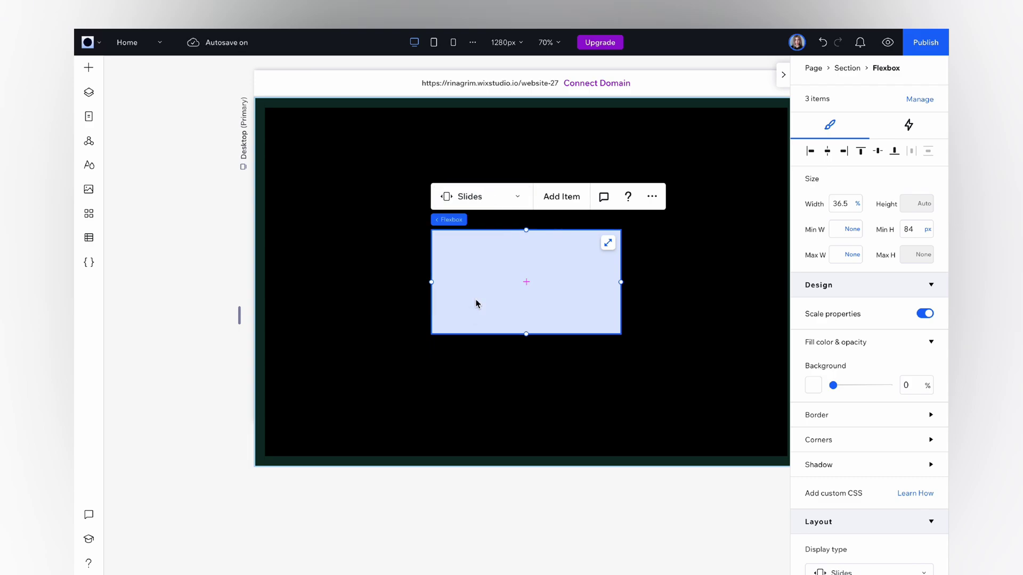
pyautogui.click(608, 243)
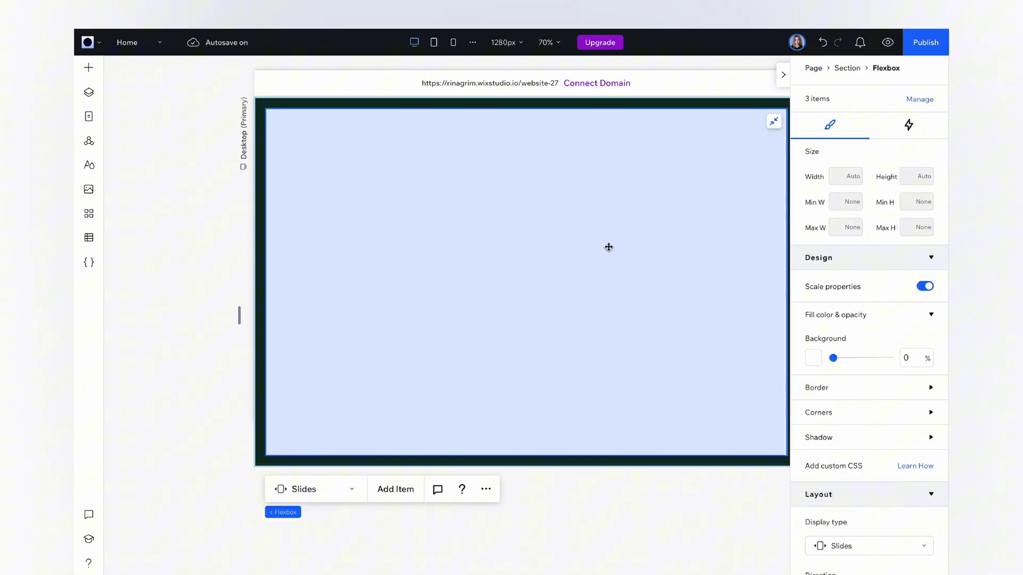
pyautogui.write('0')
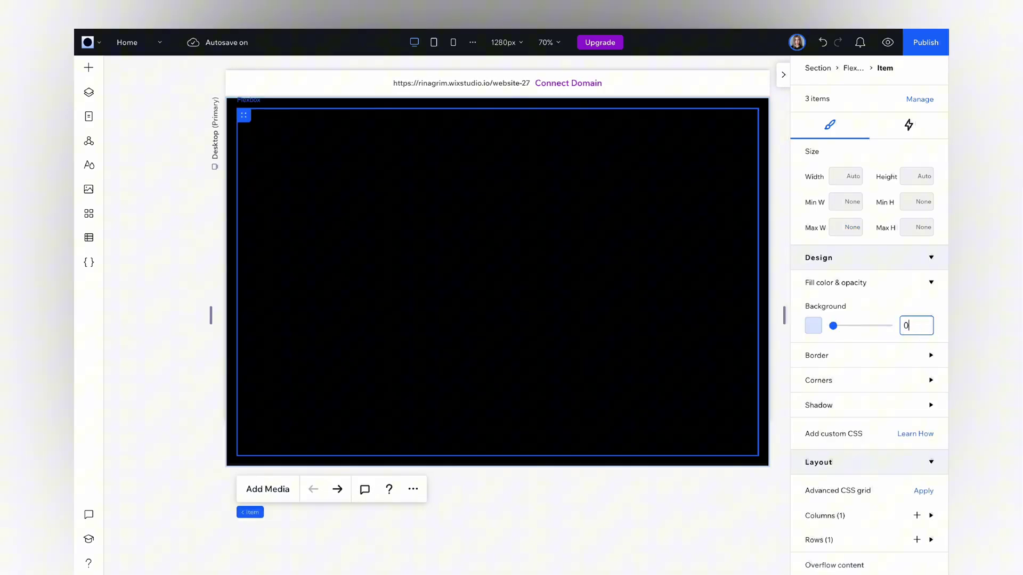
pyautogui.press('Escape')
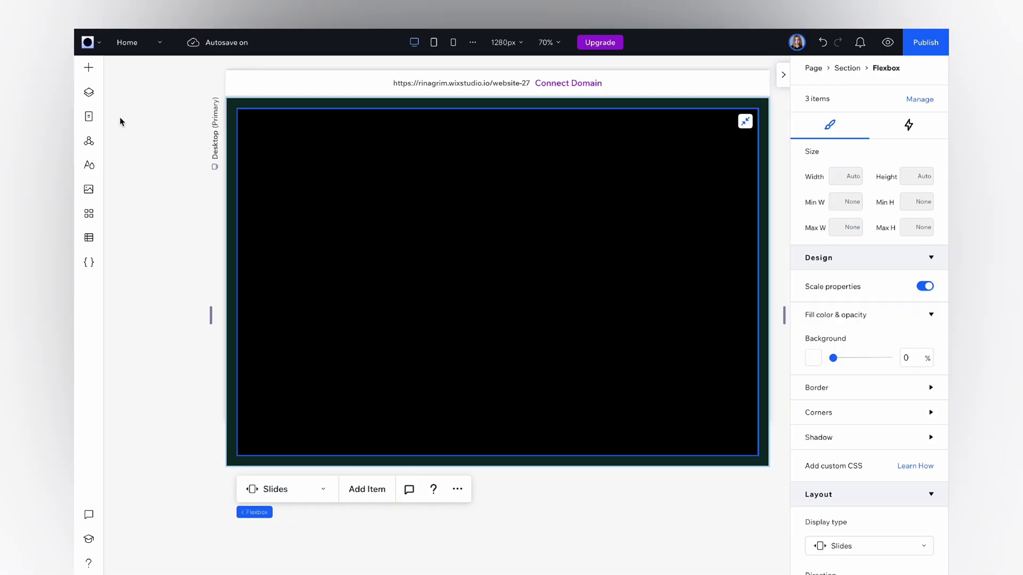
# Step: Place a new container at the flexbox's left side and enable Advanced sizing
pyautogui.click(90, 69)
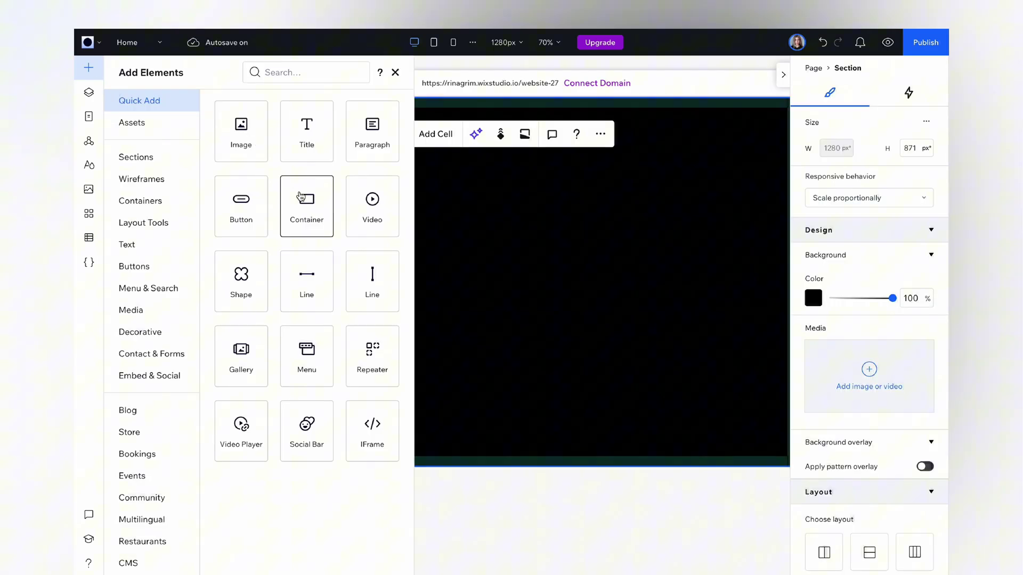
pyautogui.moveTo(305, 209); pyautogui.dragTo(341, 273)
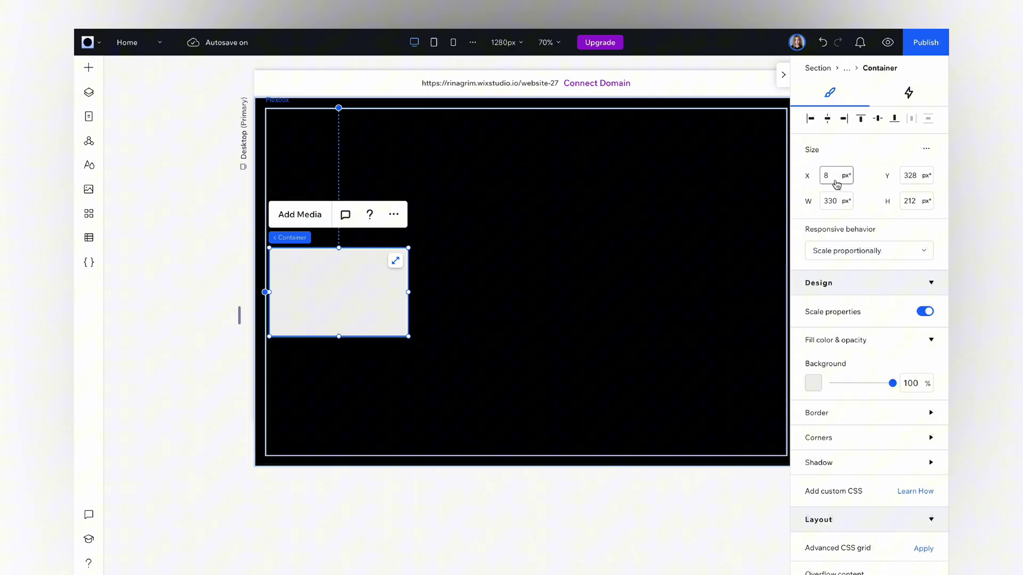
pyautogui.click(926, 149)
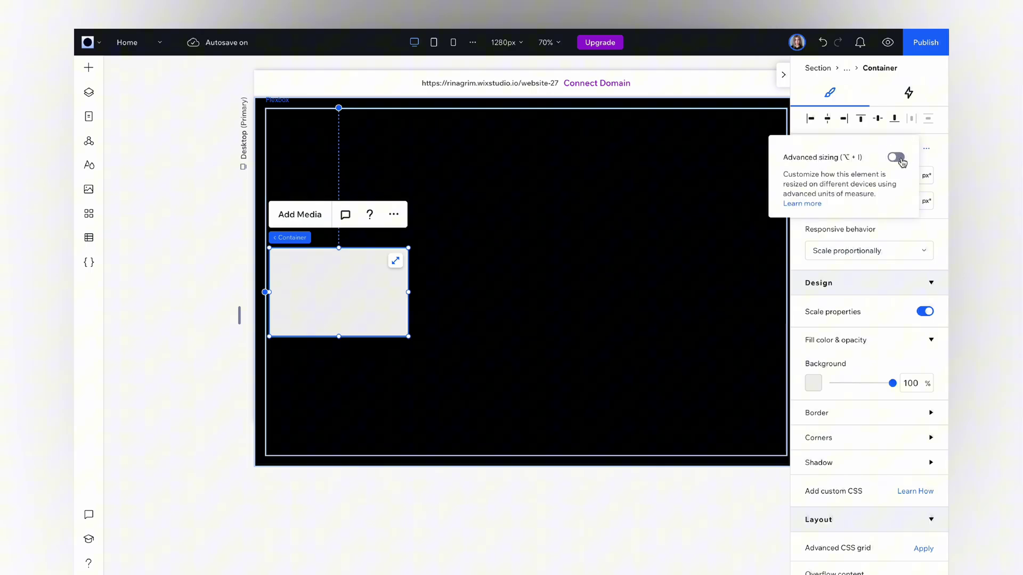
pyautogui.click(897, 158)
# Step: Size the container to 100% height and 48.8% width with a transparent fill
pyautogui.click(918, 177)
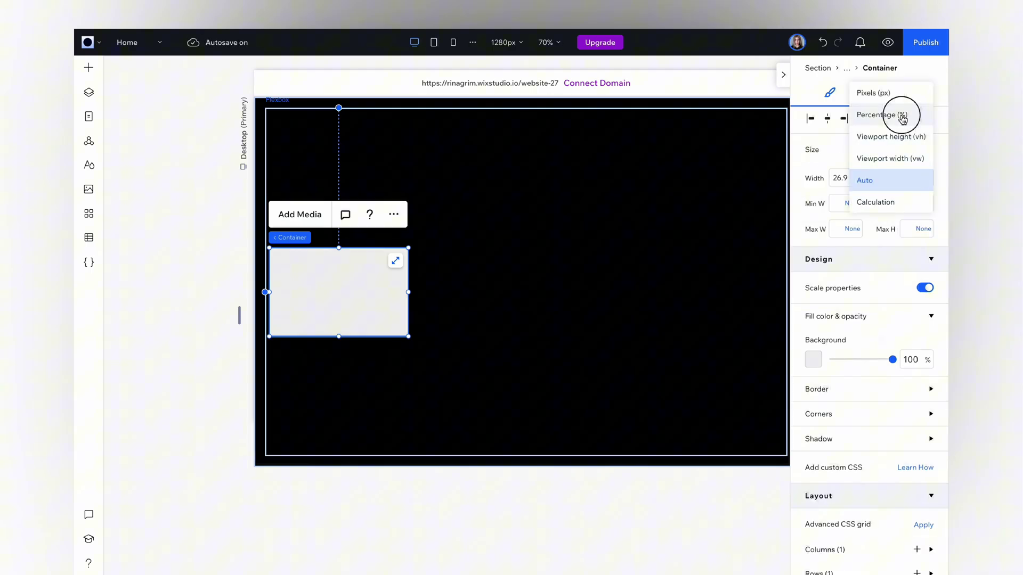
pyautogui.click(902, 114)
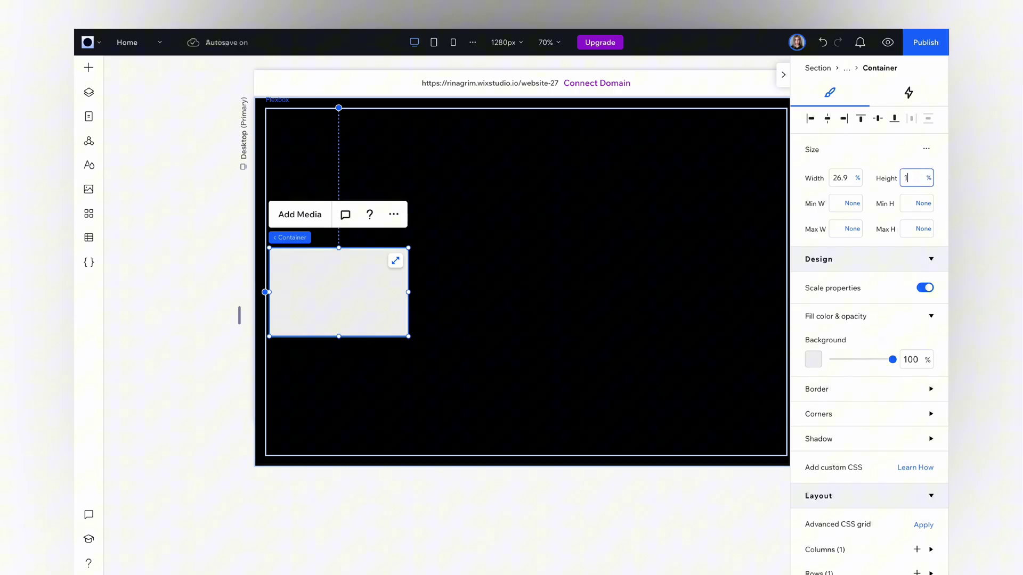
pyautogui.write('100')
pyautogui.press('Return')
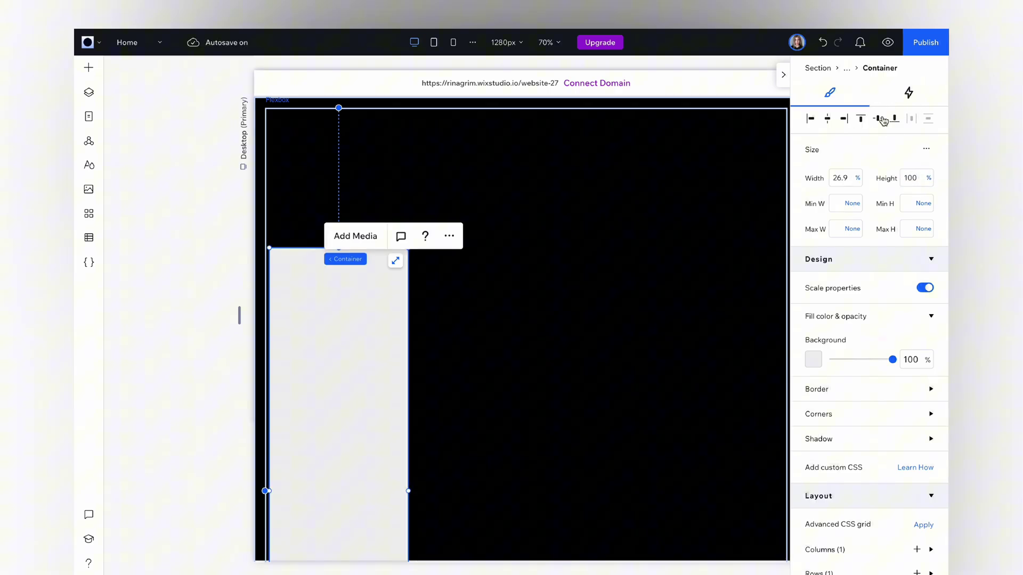
pyautogui.moveTo(405, 282); pyautogui.dragTo(522, 271)
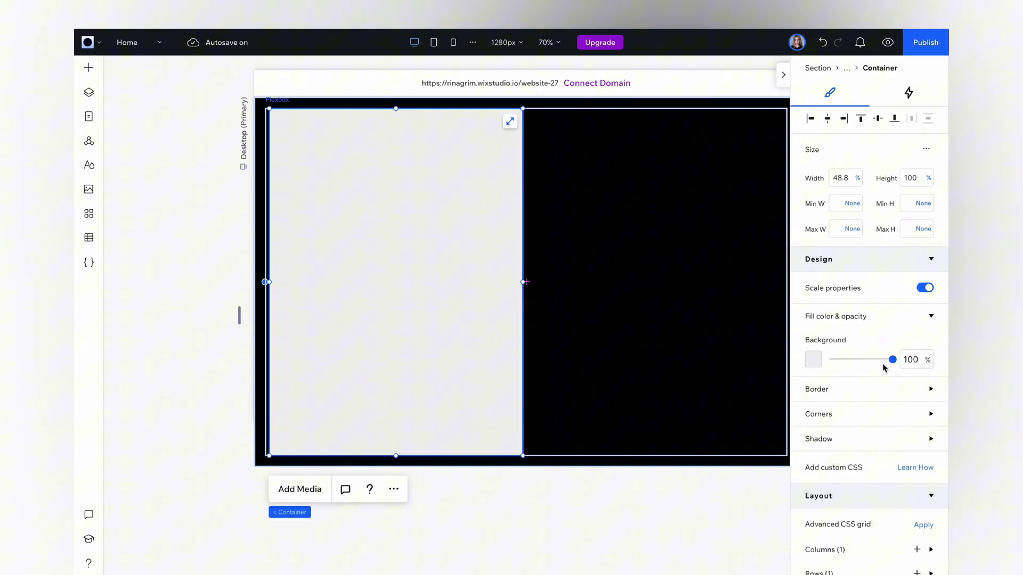
pyautogui.moveTo(893, 359); pyautogui.dragTo(804, 369)
# Step: Add gradient.png from the media library to the container
pyautogui.click(311, 497)
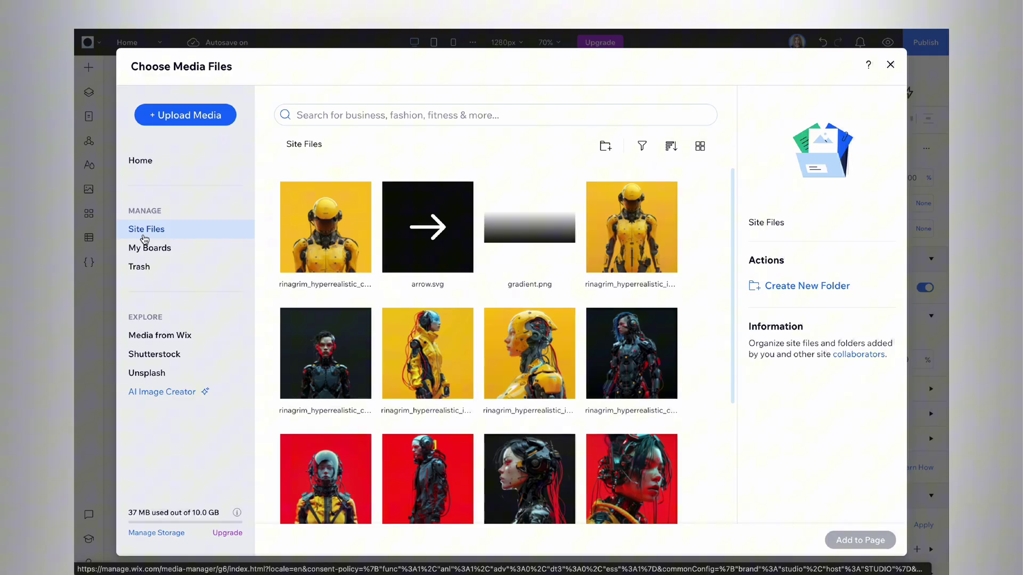
pyautogui.click(529, 229)
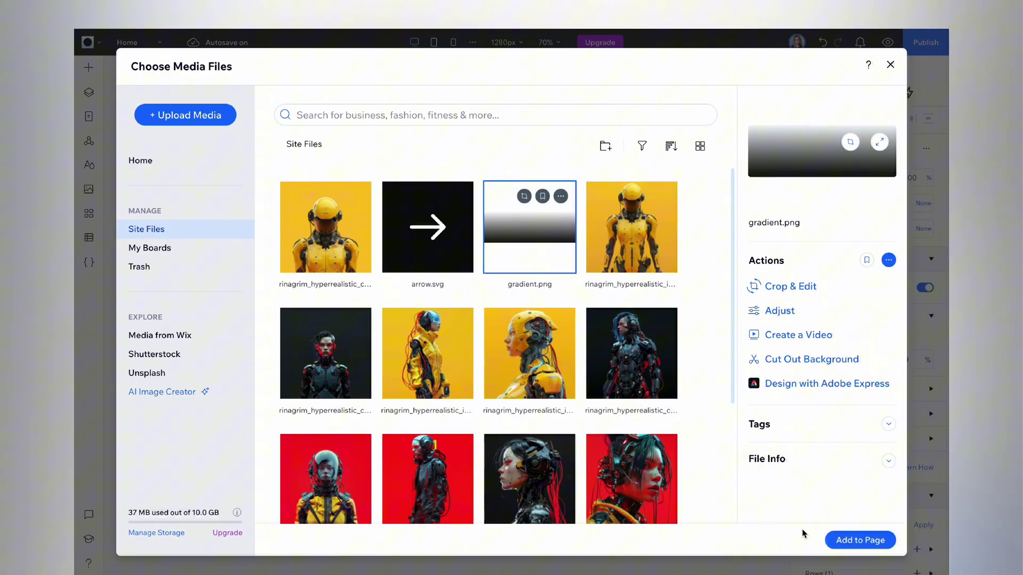
pyautogui.click(875, 541)
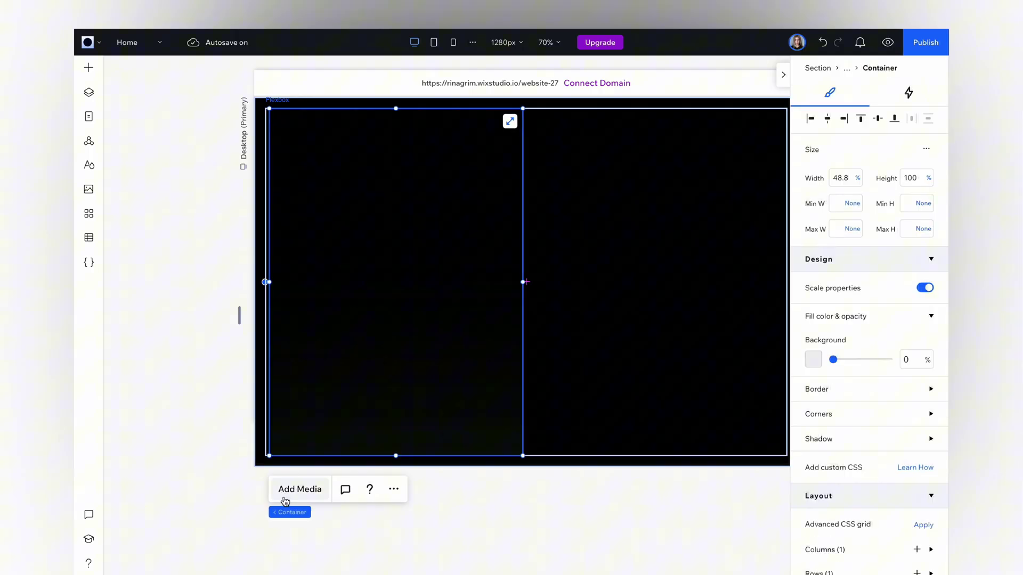
# Step: Add the red cyberpunk robot image to the container
pyautogui.click(313, 498)
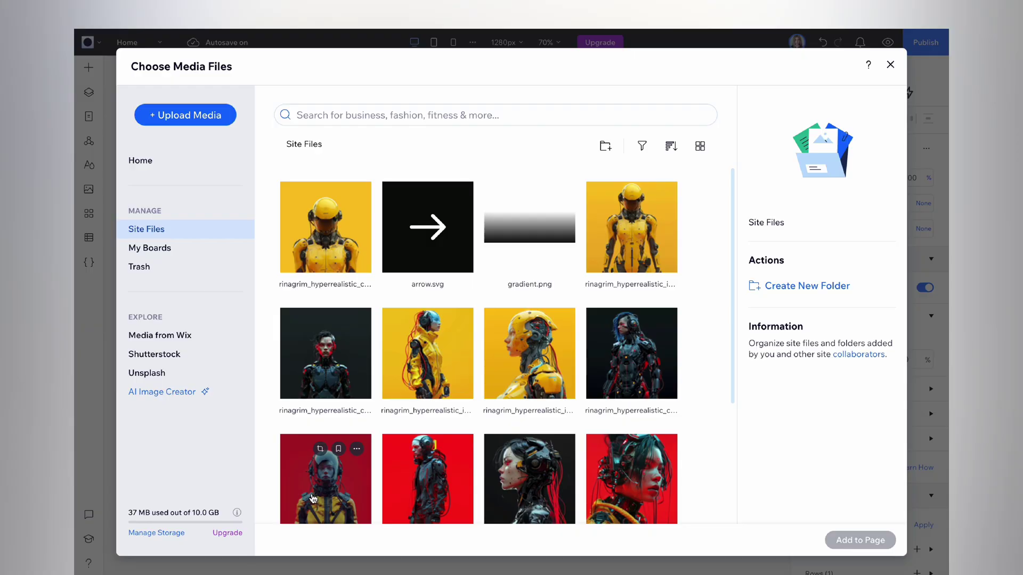
pyautogui.click(379, 492)
pyautogui.click(853, 540)
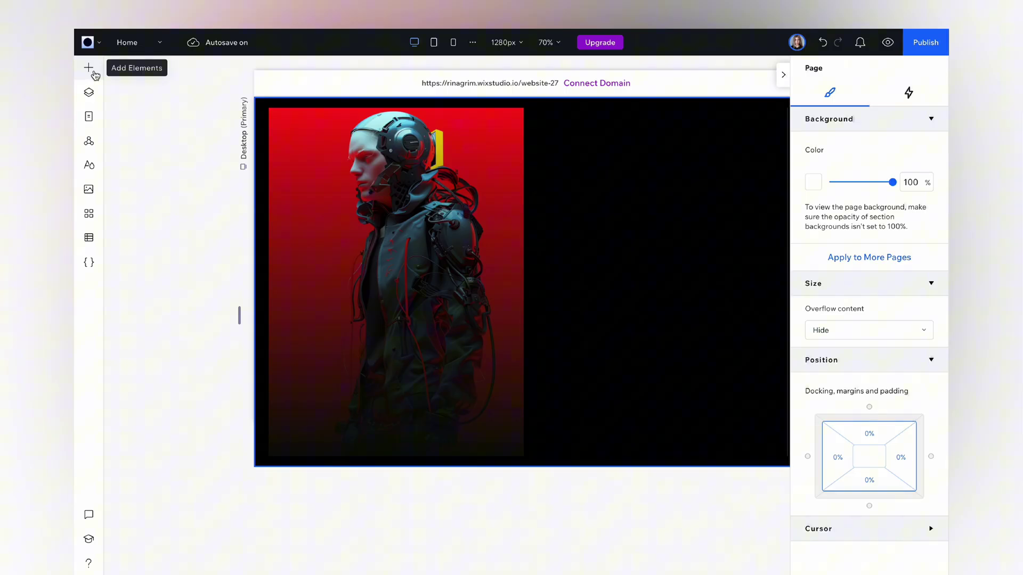
# Step: Place a title over the red robot image and make its text white
pyautogui.click(89, 68)
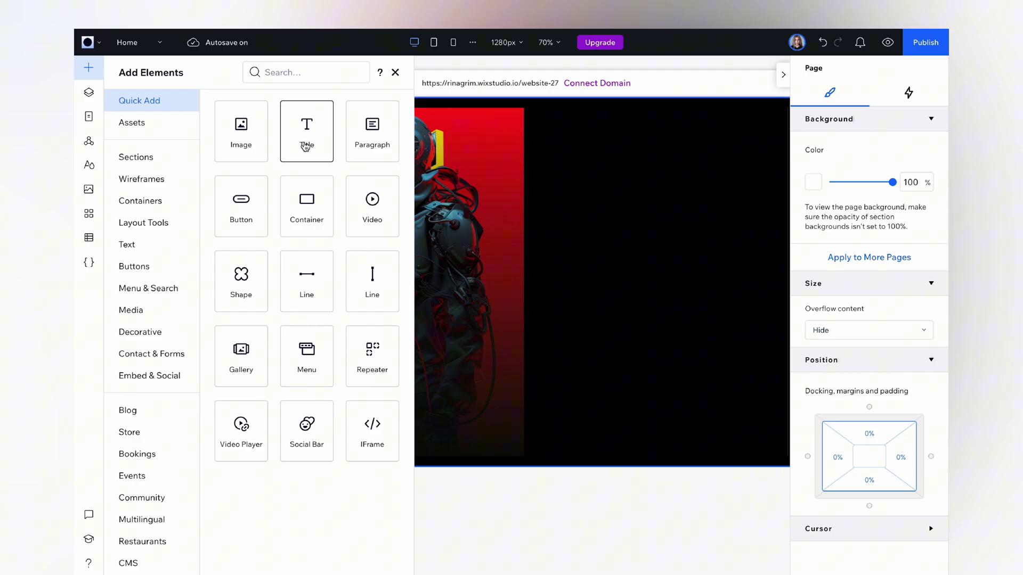
pyautogui.moveTo(316, 129); pyautogui.dragTo(342, 376)
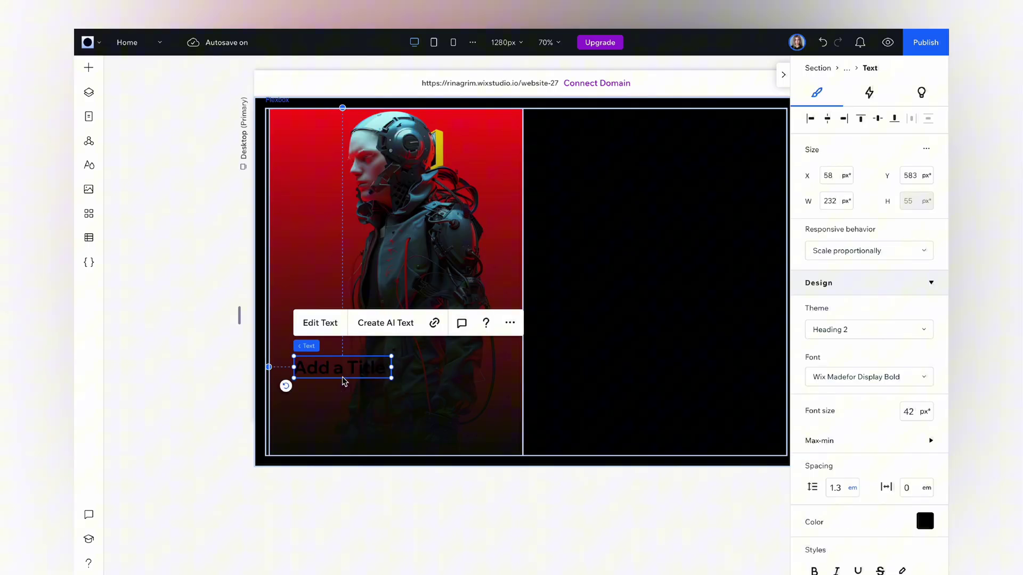
pyautogui.click(925, 522)
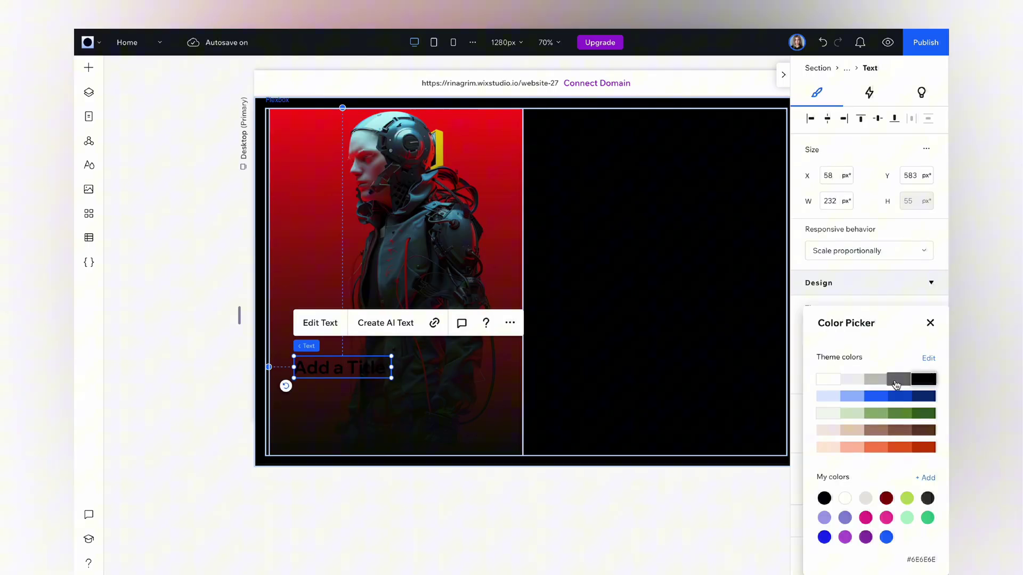
pyautogui.click(827, 378)
pyautogui.click(930, 322)
# Step: Set the title to 50 px in the Impact font
pyautogui.click(915, 413)
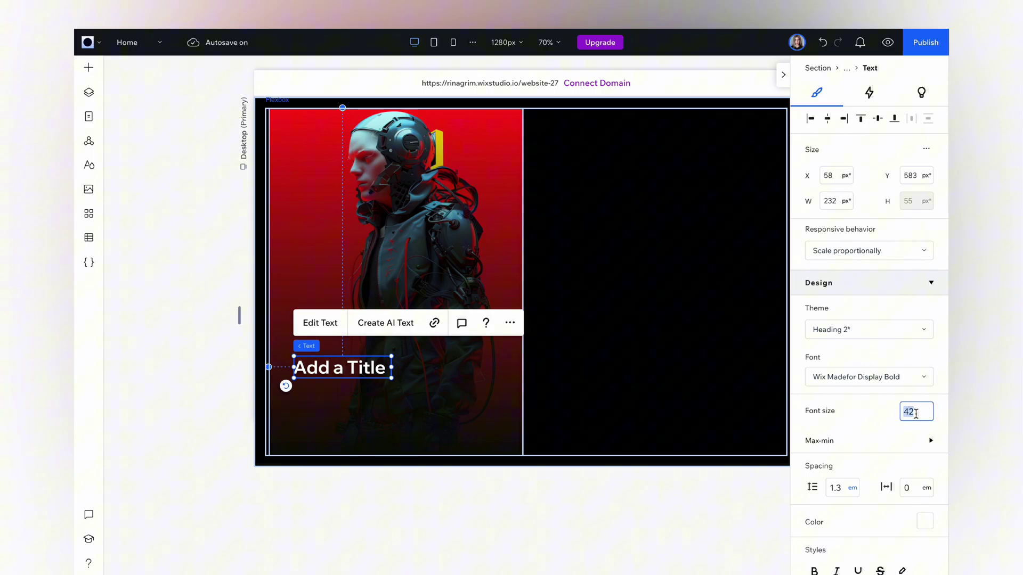
pyautogui.write('50')
pyautogui.press('Return')
pyautogui.scroll(-1, 860, 437)
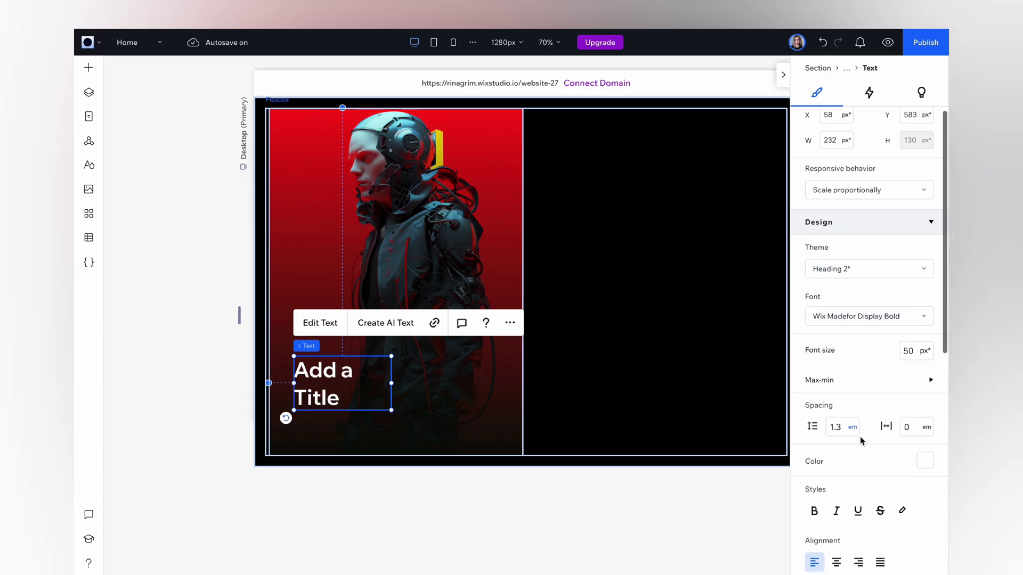
pyautogui.click(853, 319)
pyautogui.write('Impact')
pyautogui.click(807, 336)
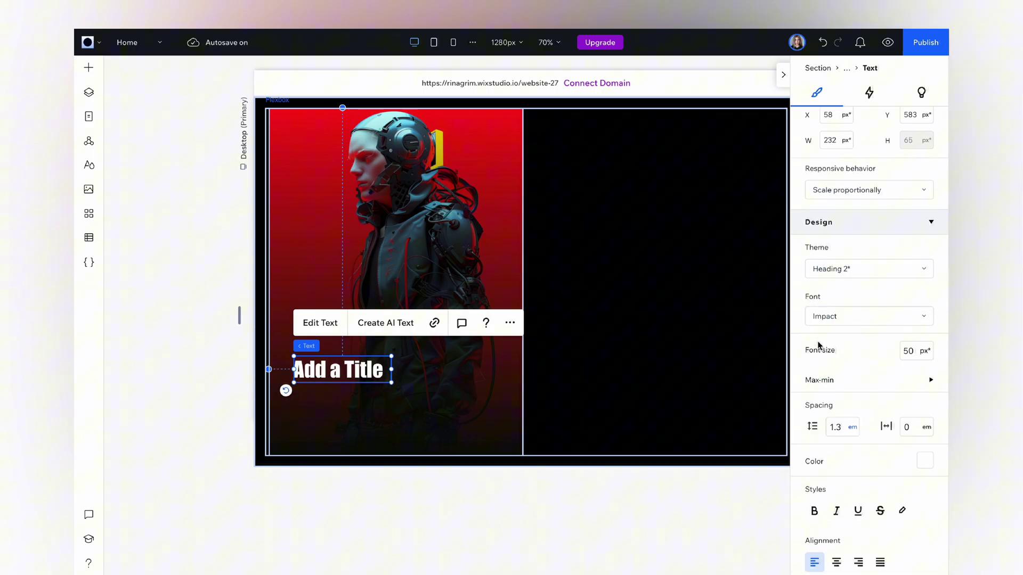
# Step: Change the title text to 'Crimson Viper' and widen it to fit one line
pyautogui.click(322, 326)
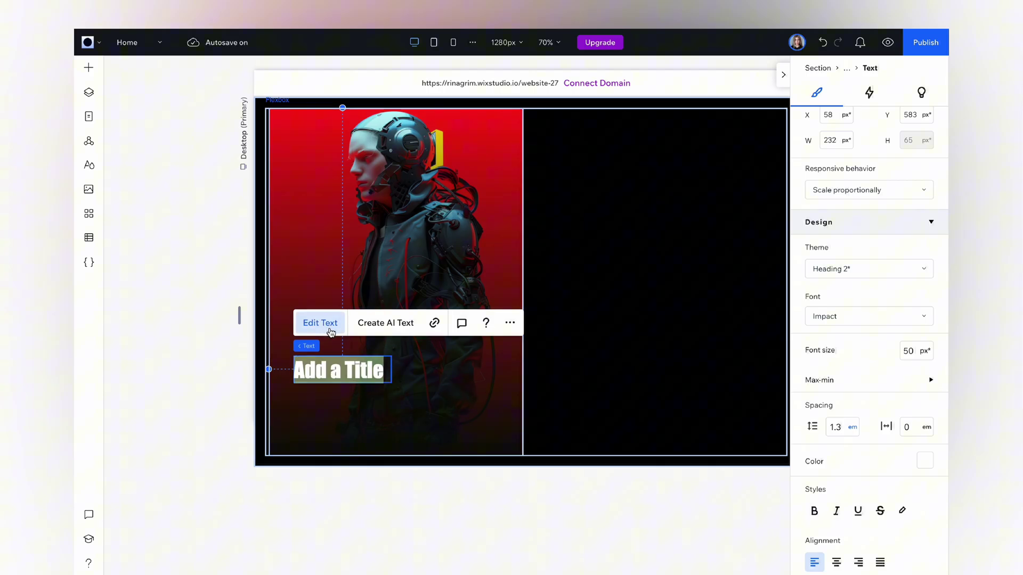
pyautogui.write('Crimson Viper')
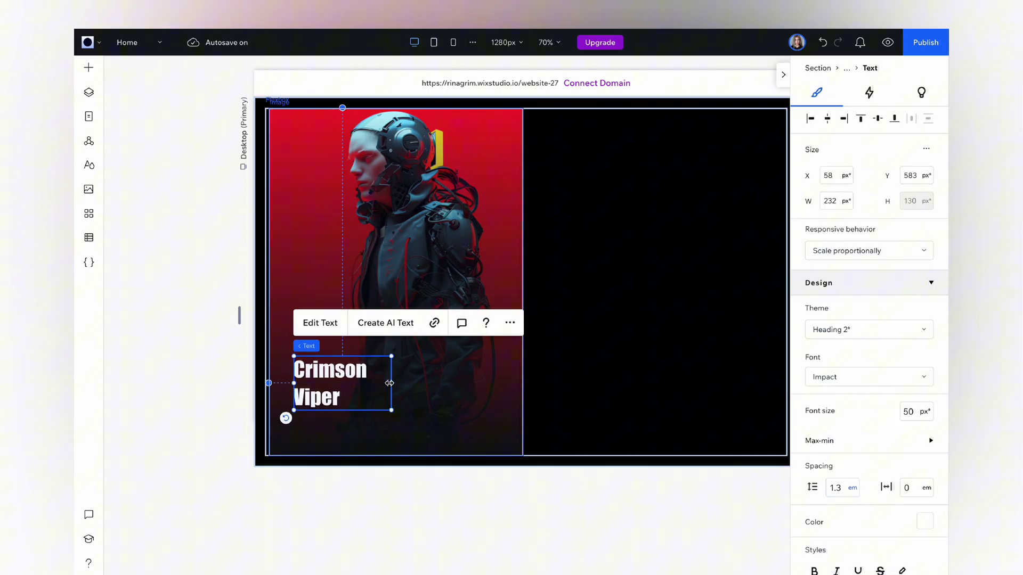
pyautogui.moveTo(392, 383); pyautogui.dragTo(420, 383)
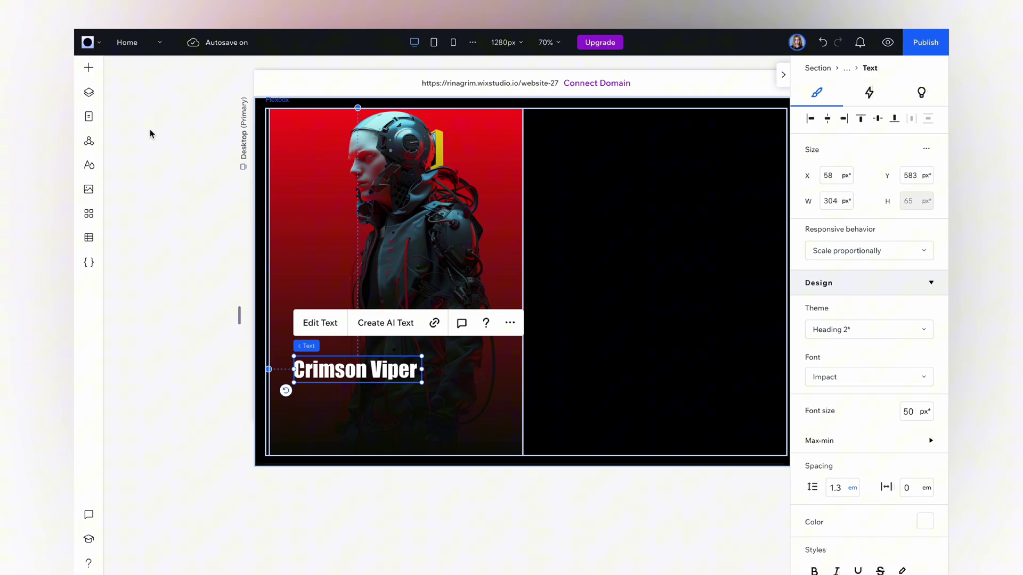
# Step: Add a paragraph below the title and paste the bounty hunter description into it
pyautogui.click(89, 68)
pyautogui.moveTo(373, 125); pyautogui.dragTo(342, 411)
pyautogui.click(328, 361)
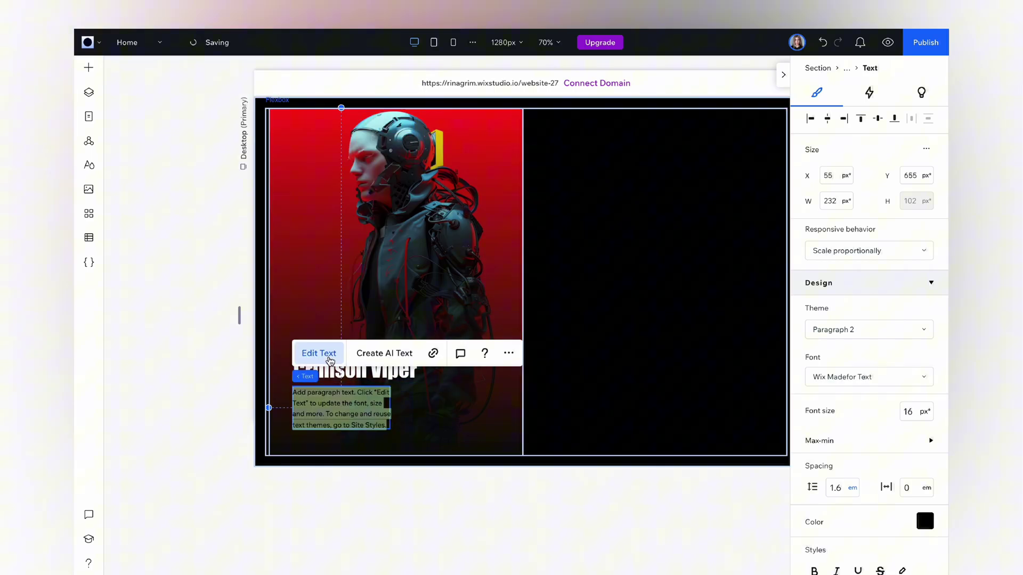
pyautogui.write('An elusive bounty hunter with glowing red eyes and a suit that blends seamlessly into the urban sprawl, striking fear into the hearts of her targets.')
pyautogui.hotkey('ctrl', 'a')
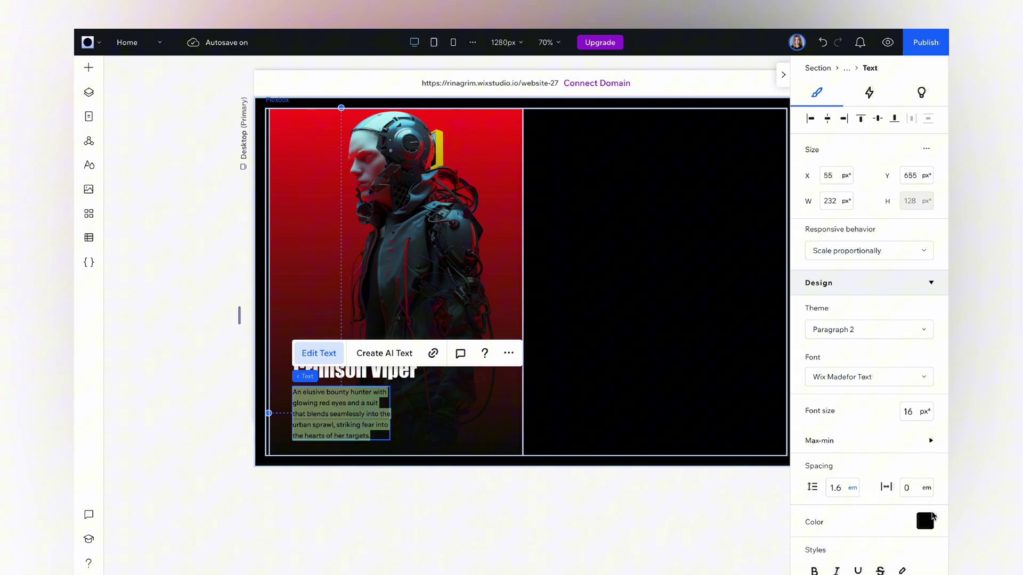
# Step: Make the paragraph white Nimbus Sans and widen it to wrap into three lines
pyautogui.click(925, 521)
pyautogui.click(834, 380)
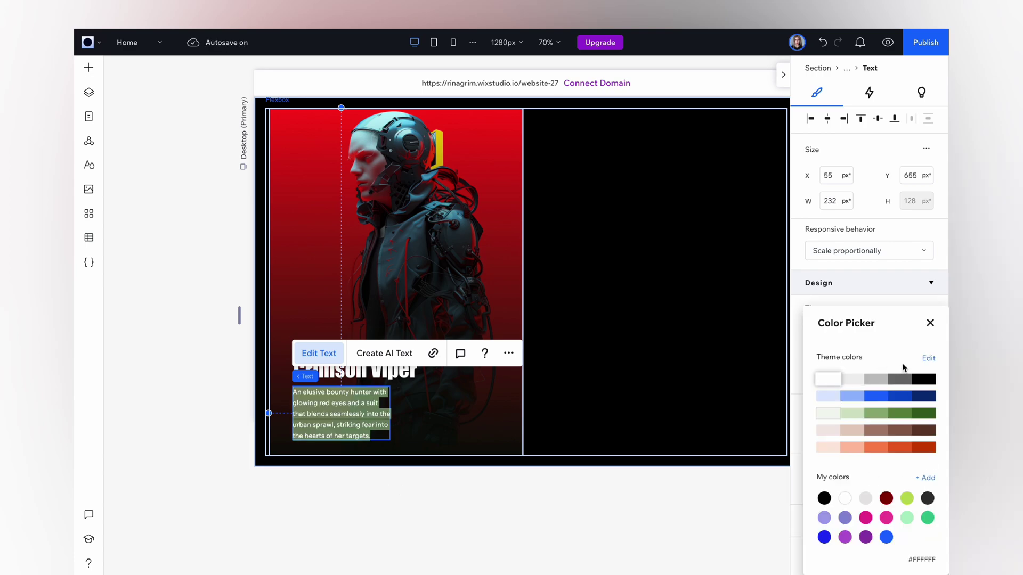
pyautogui.click(930, 323)
pyautogui.click(842, 381)
pyautogui.write('Nimbus Sans')
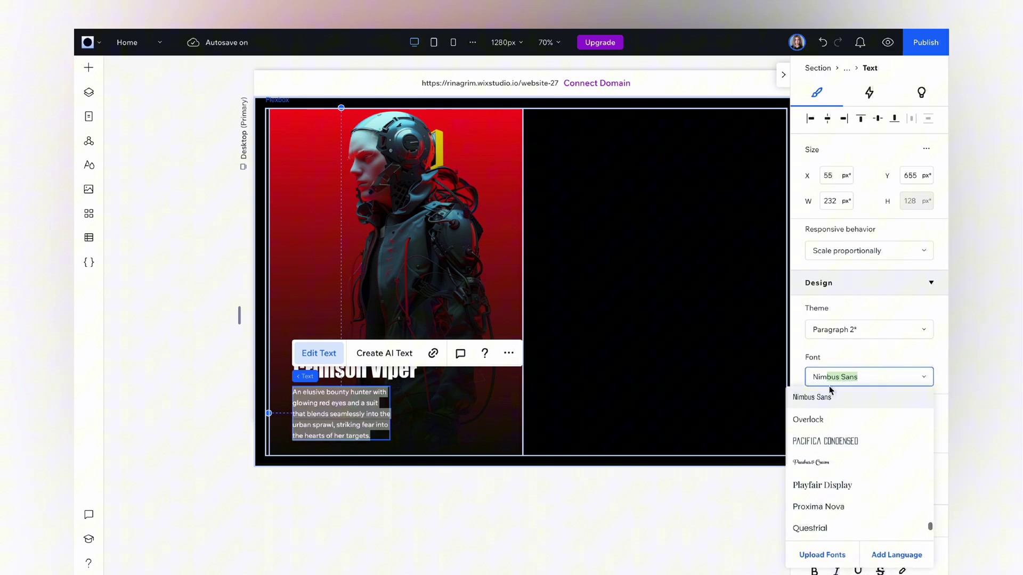
pyautogui.click(801, 398)
pyautogui.click(439, 501)
pyautogui.click(343, 413)
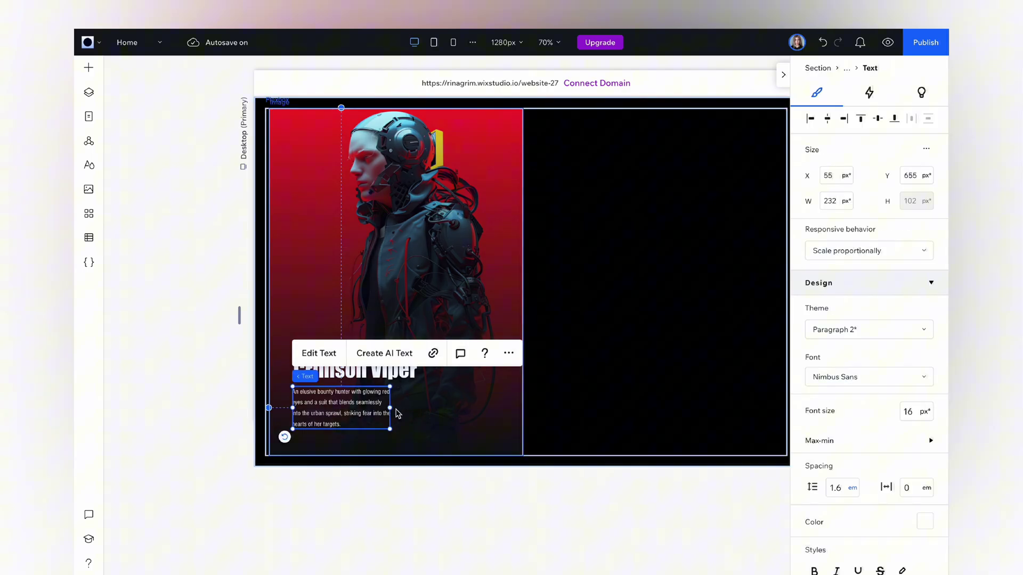
pyautogui.moveTo(394, 409); pyautogui.dragTo(415, 409)
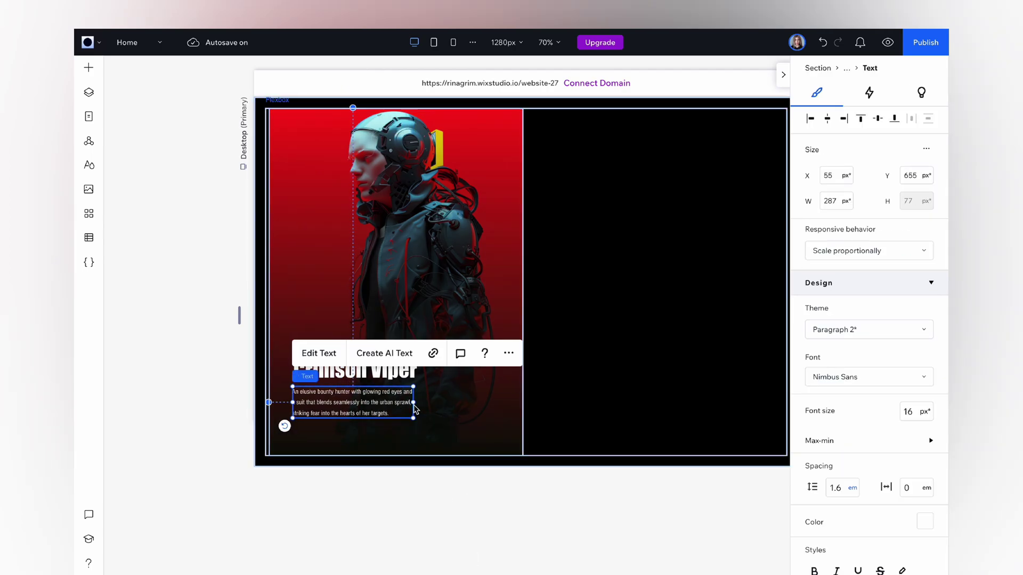
# Step: Stack the Crimson Viper title and paragraph, docked to the bottom with 10% margins all round
pyautogui.keyDown('shift'); pyautogui.click(393, 378); pyautogui.keyUp('shift')
pyautogui.click(308, 325)
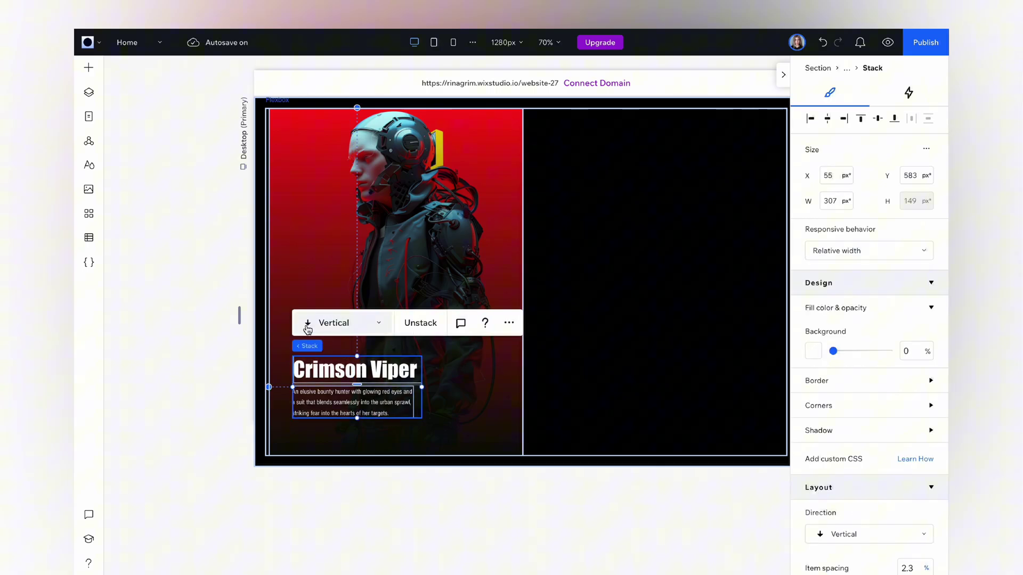
pyautogui.scroll(-4, 846, 377)
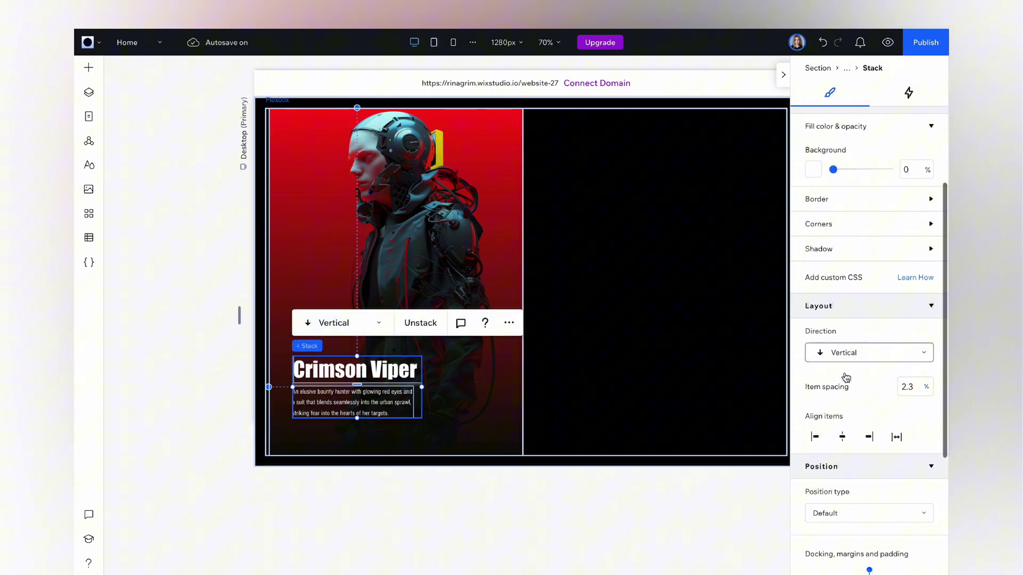
pyautogui.scroll(-3, 869, 395)
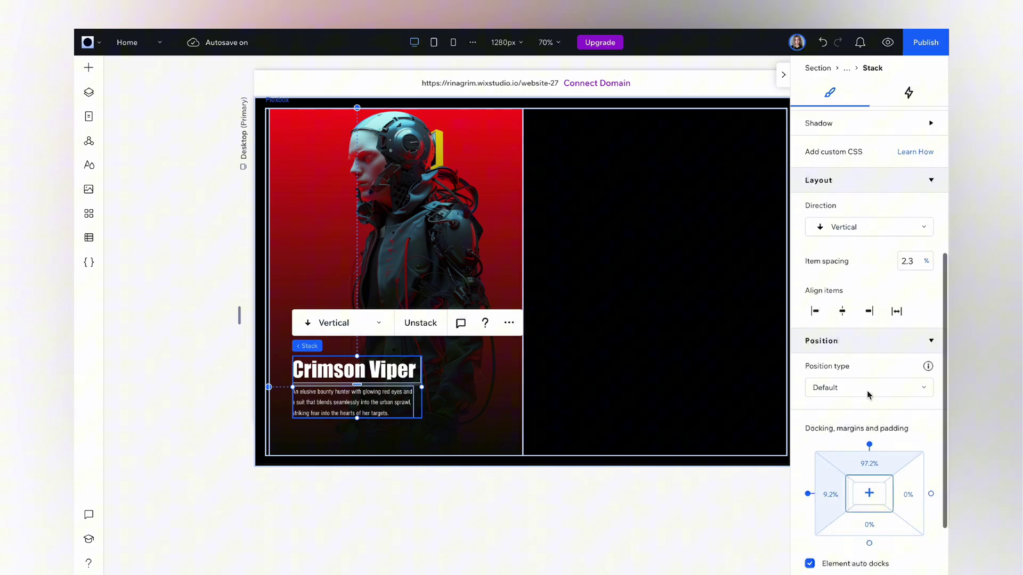
pyautogui.click(870, 464)
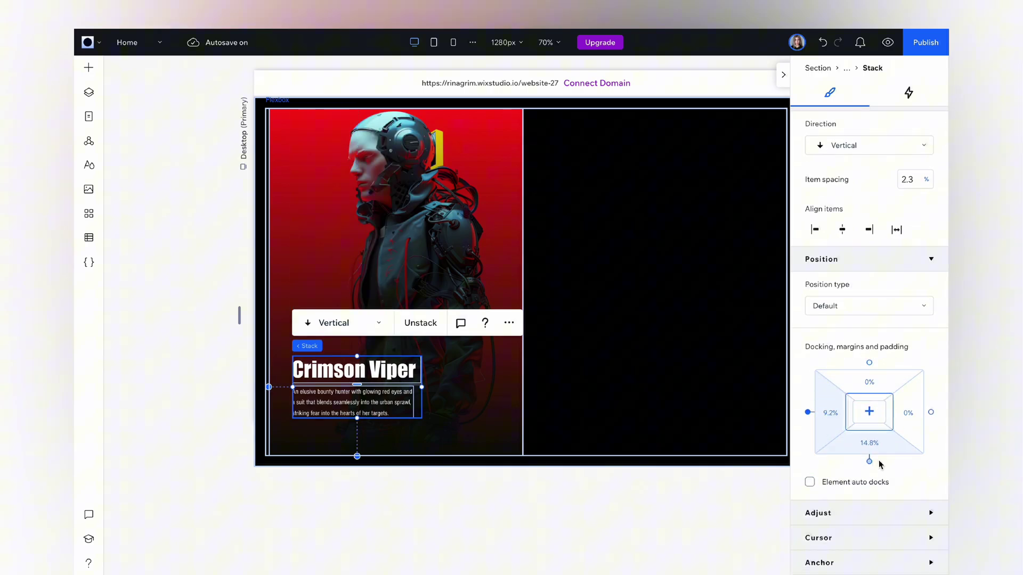
pyautogui.click(832, 421)
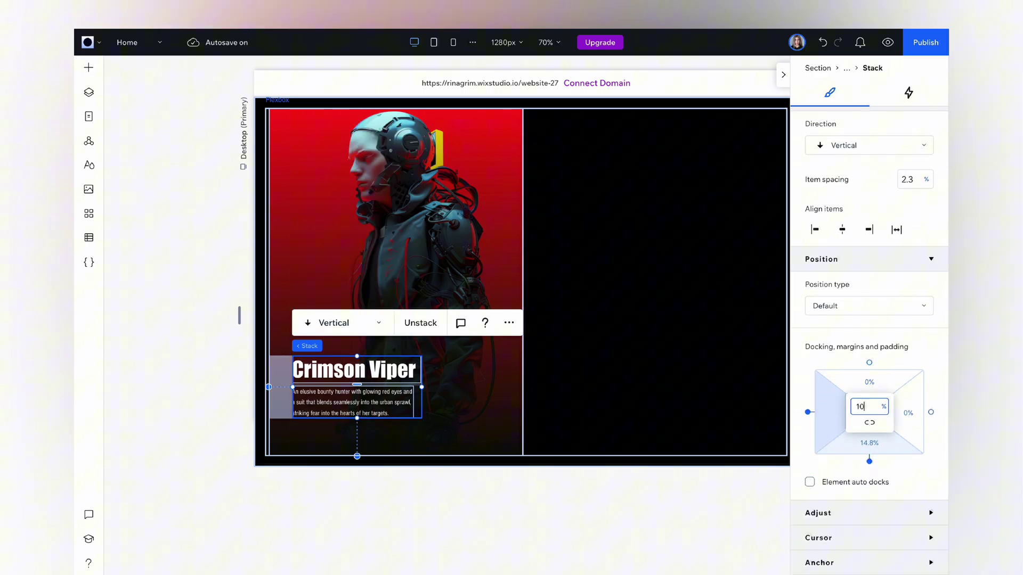
pyautogui.click(870, 425)
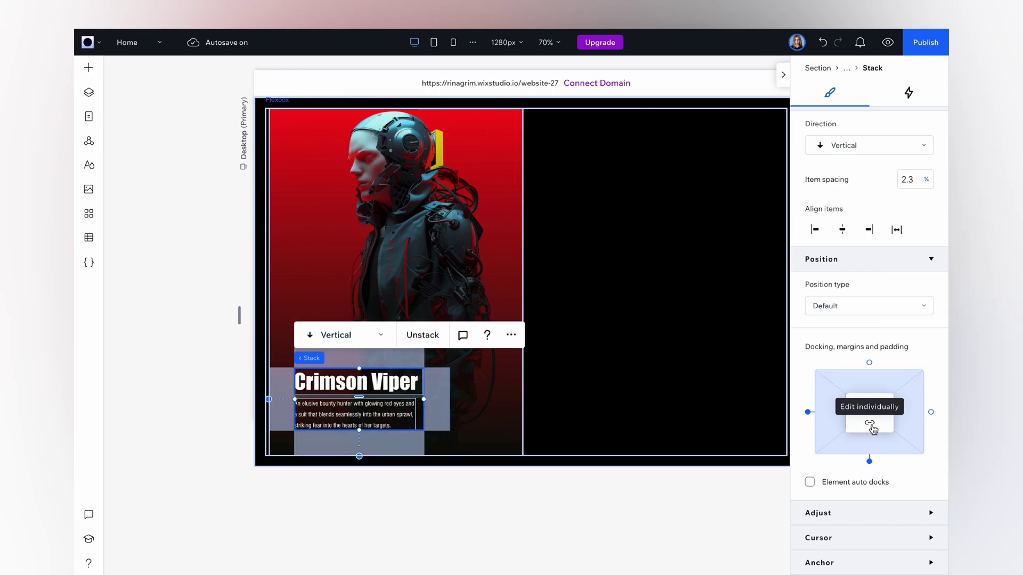
pyautogui.click(567, 513)
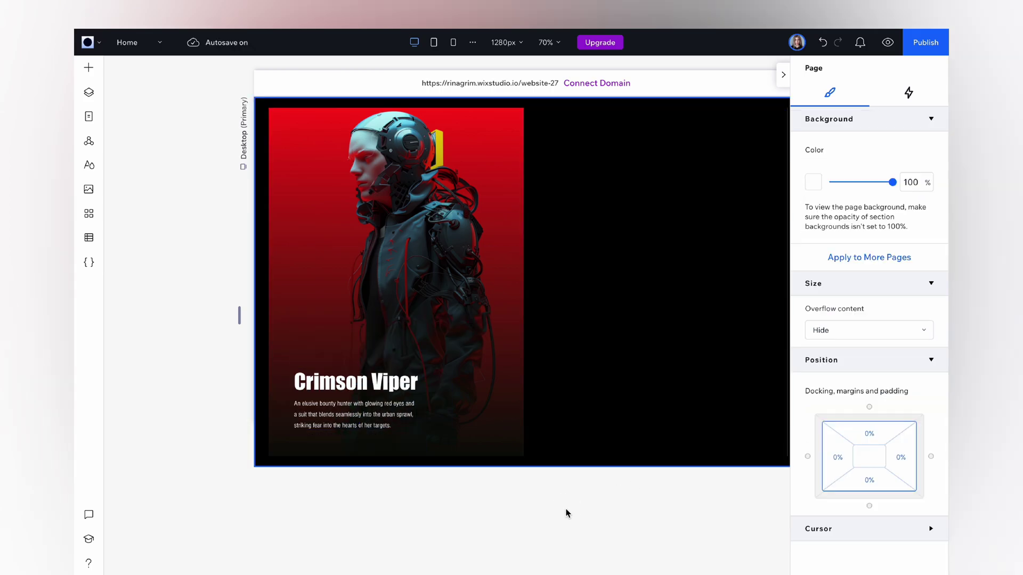
# Step: Select the Crimson Viper container in Layers and set Overflow content to Hide
pyautogui.click(94, 104)
pyautogui.click(258, 190)
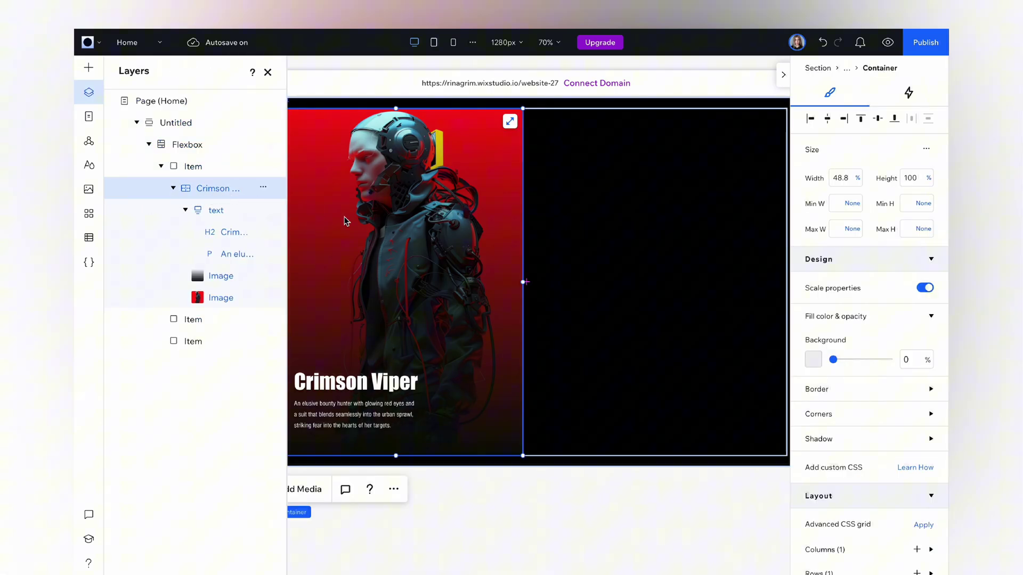
pyautogui.scroll(-3, 909, 447)
pyautogui.scroll(-3, 909, 447)
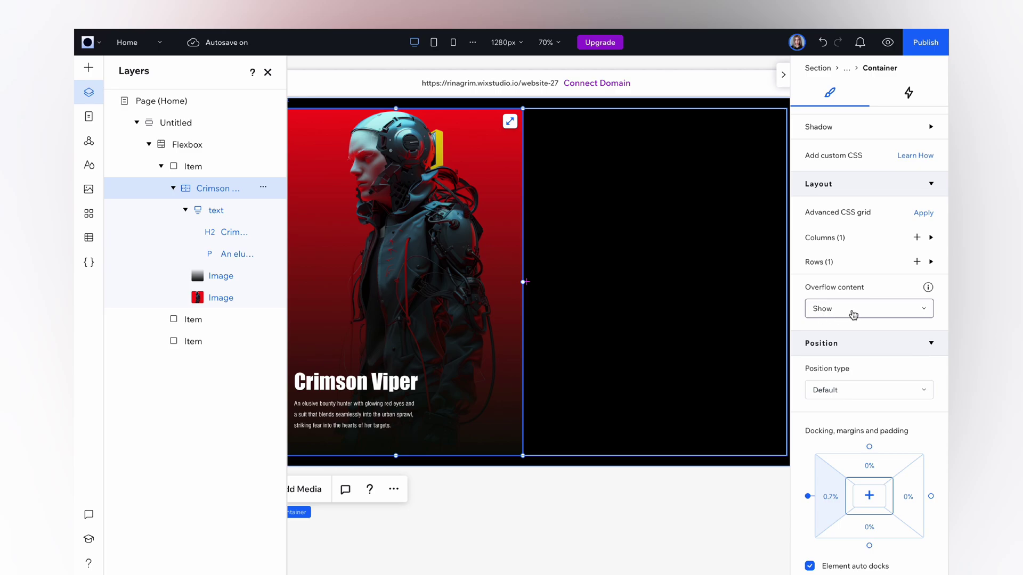
pyautogui.click(891, 314)
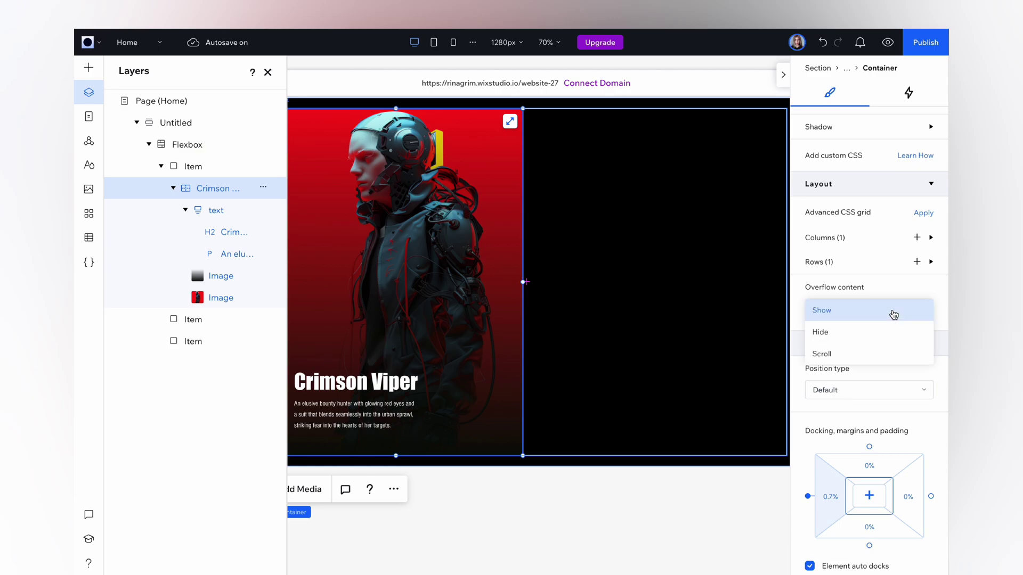
pyautogui.click(843, 339)
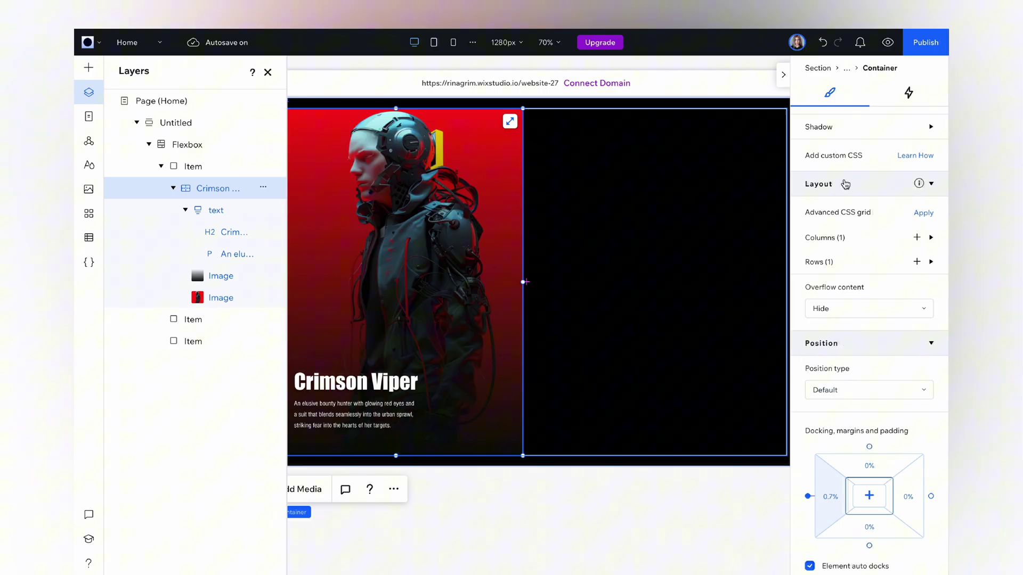
pyautogui.scroll(6, 846, 184)
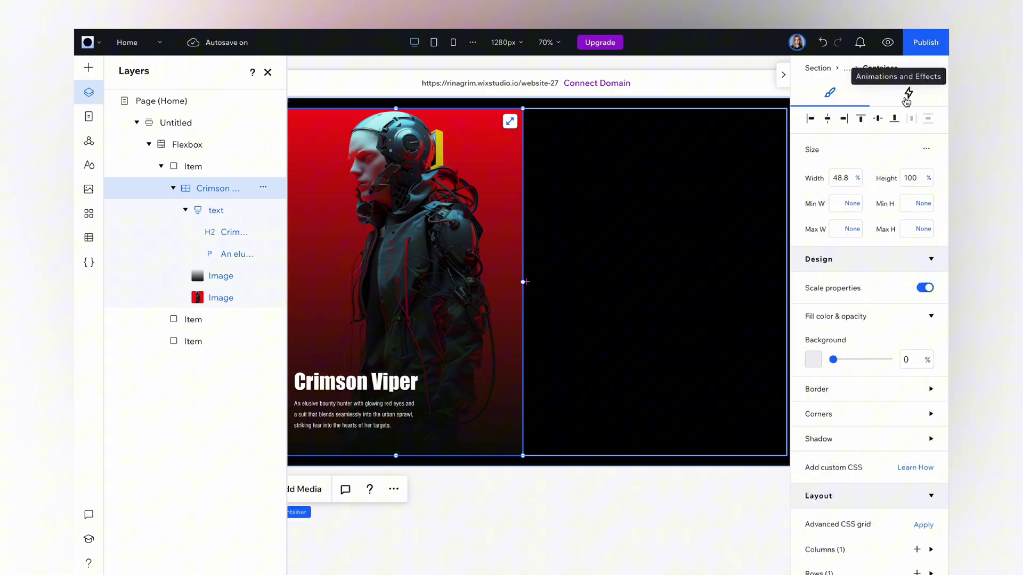
# Step: Add a hover animation to the card that targets the character image
pyautogui.click(909, 96)
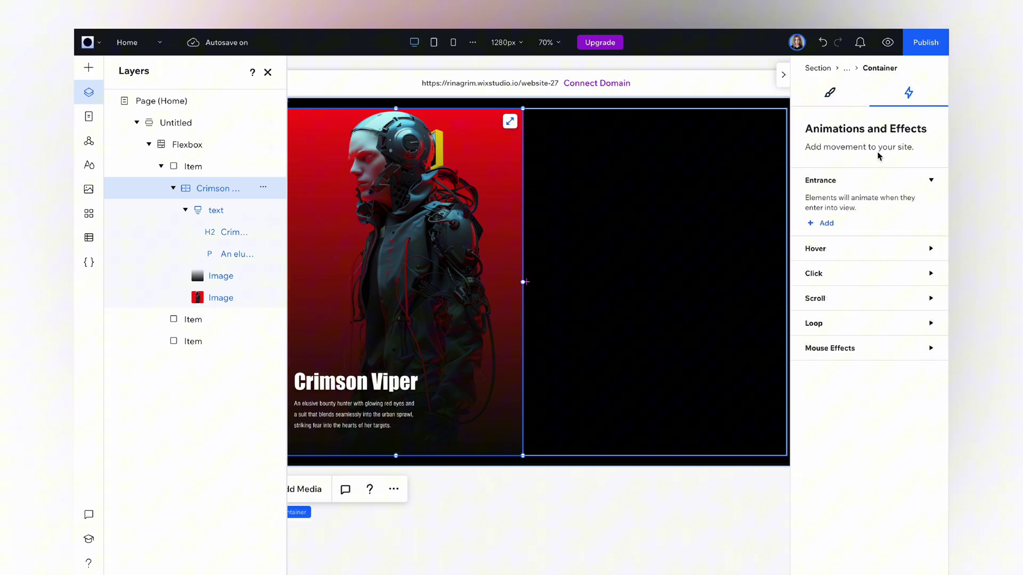
pyautogui.click(844, 253)
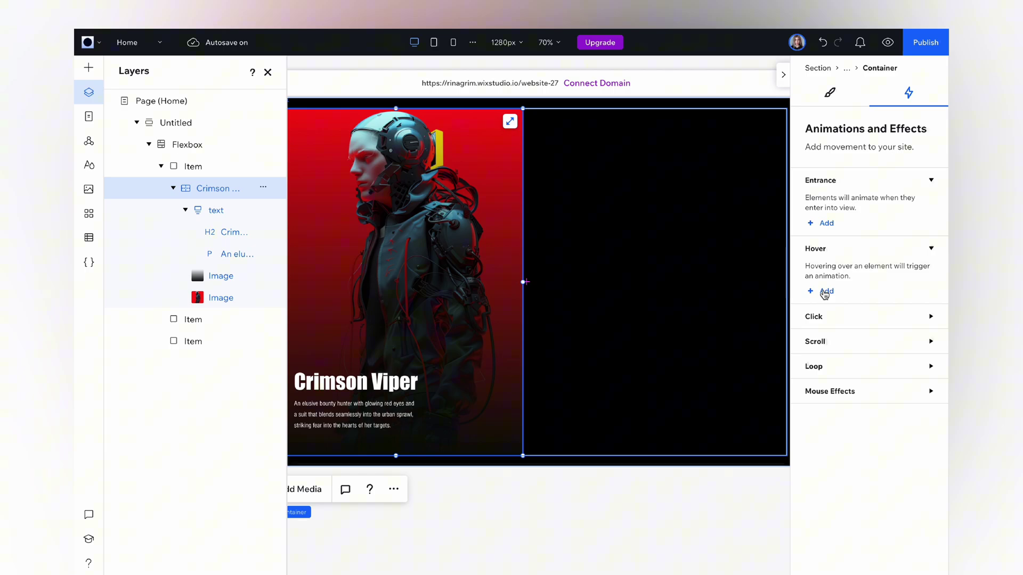
pyautogui.click(827, 292)
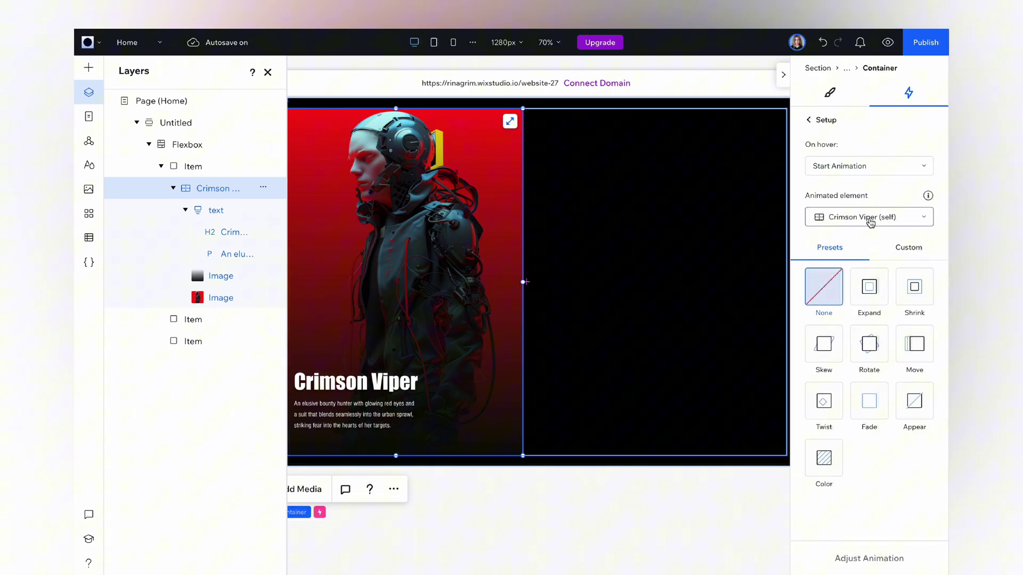
pyautogui.click(835, 221)
pyautogui.click(860, 341)
pyautogui.click(224, 302)
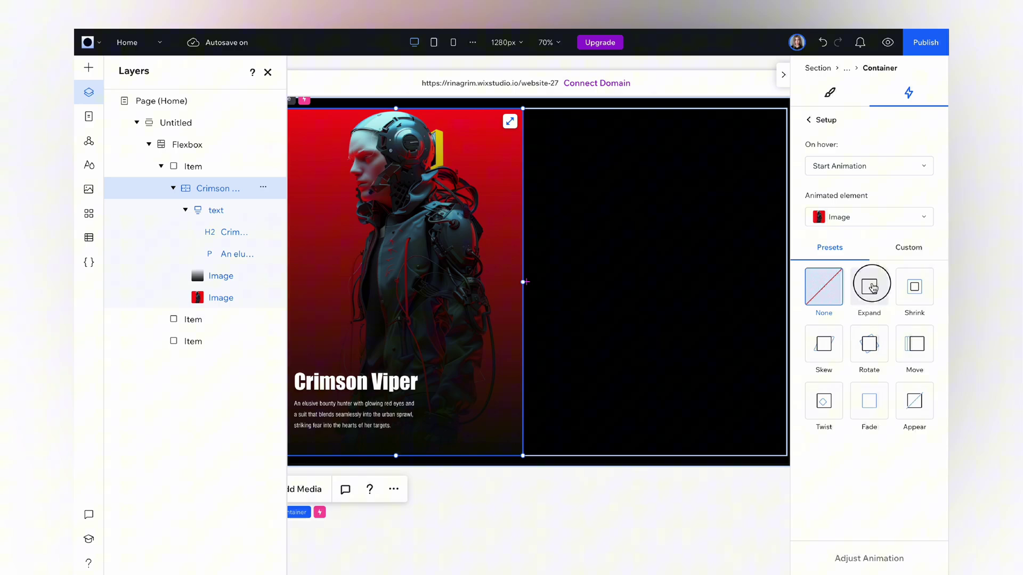
# Step: Apply the Expand preset, scaling the image to 130% over 0.7 s, and preview it
pyautogui.click(852, 288)
pyautogui.click(850, 558)
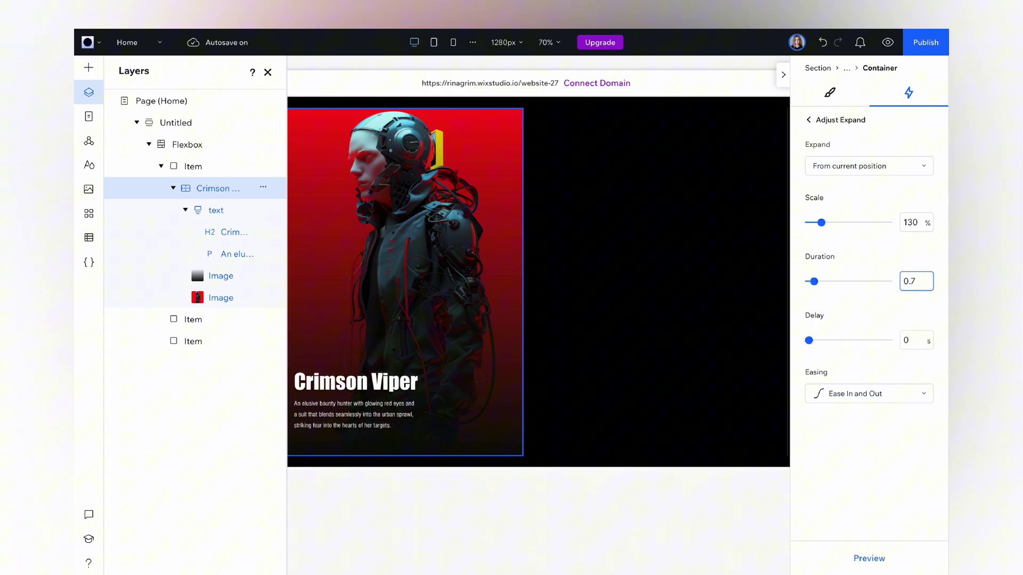
pyautogui.click(869, 560)
pyautogui.click(809, 119)
pyautogui.click(809, 119)
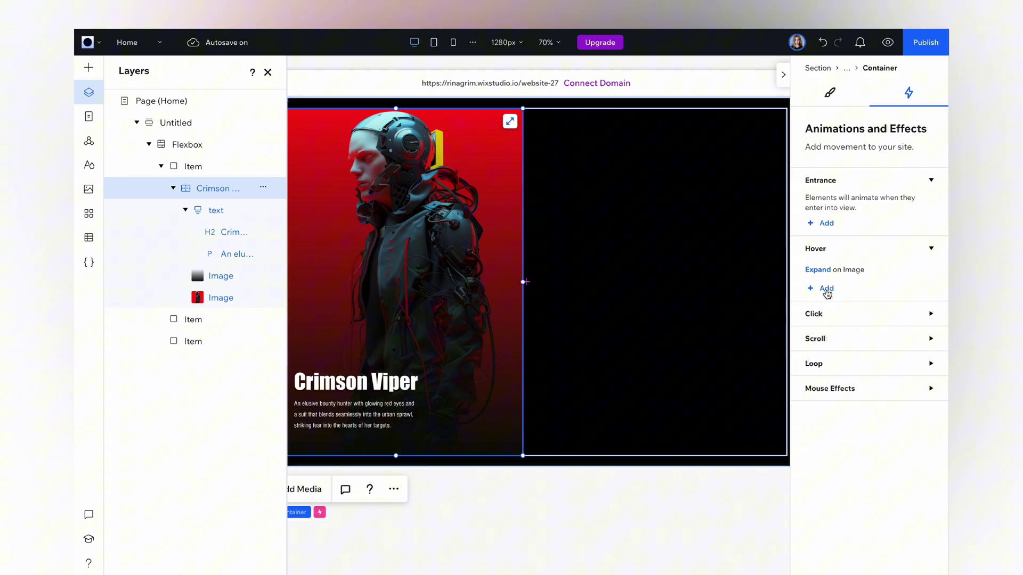
# Step: Add a Fade hover animation to the card's gradient image
pyautogui.click(826, 288)
pyautogui.click(847, 218)
pyautogui.click(846, 332)
pyautogui.click(237, 279)
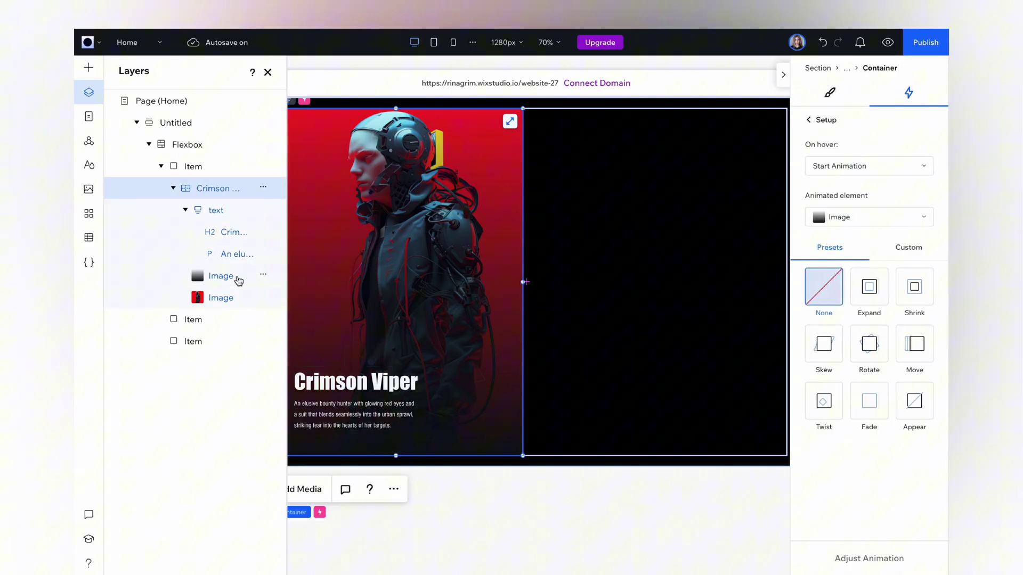
pyautogui.click(874, 422)
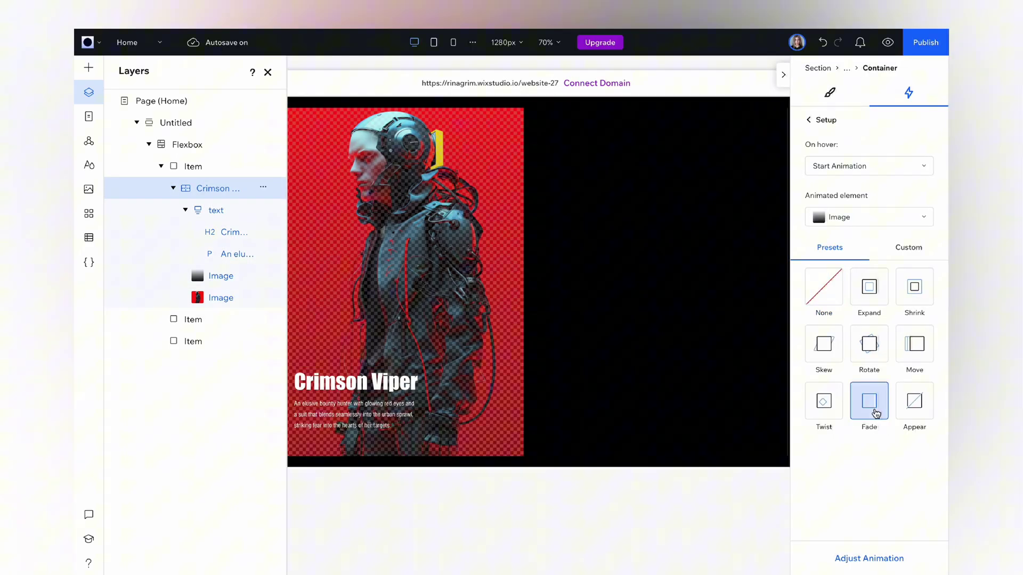
pyautogui.click(810, 122)
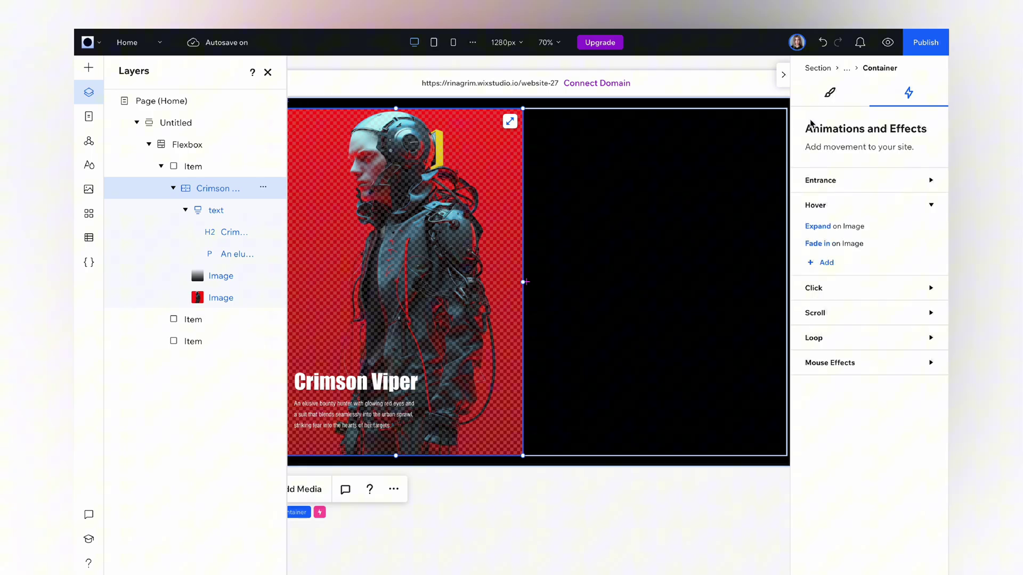
# Step: Add a Move hover animation to the text group, moving in 300px over 0.7s, and preview it
pyautogui.click(833, 267)
pyautogui.click(847, 216)
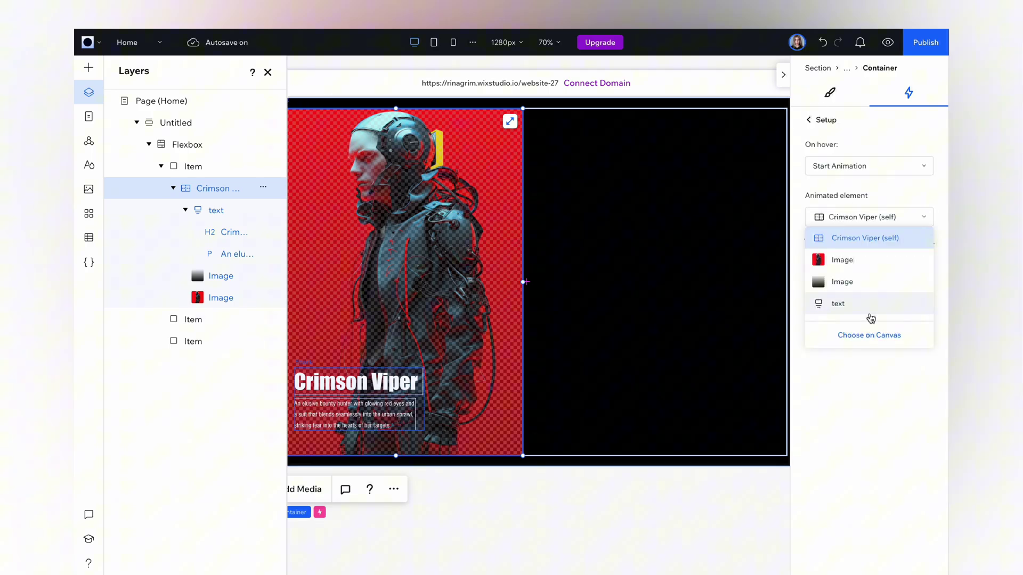
pyautogui.click(868, 339)
pyautogui.click(214, 212)
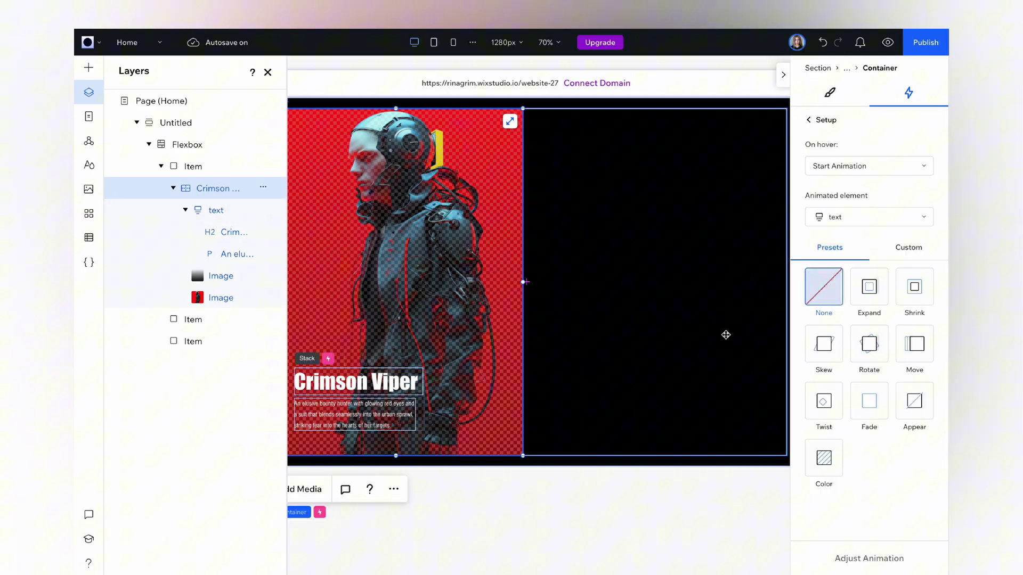
pyautogui.click(916, 362)
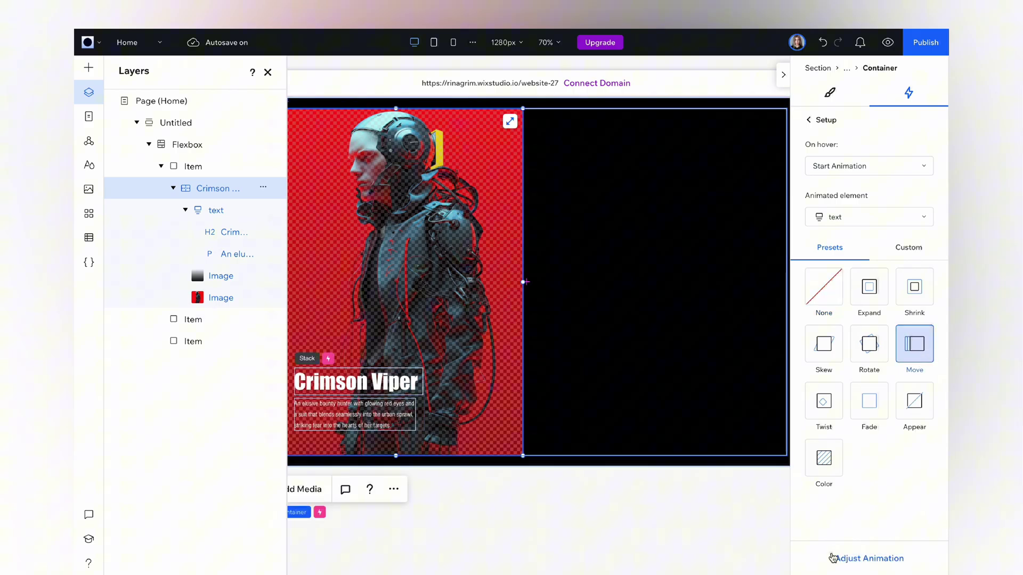
pyautogui.click(881, 557)
pyautogui.click(852, 178)
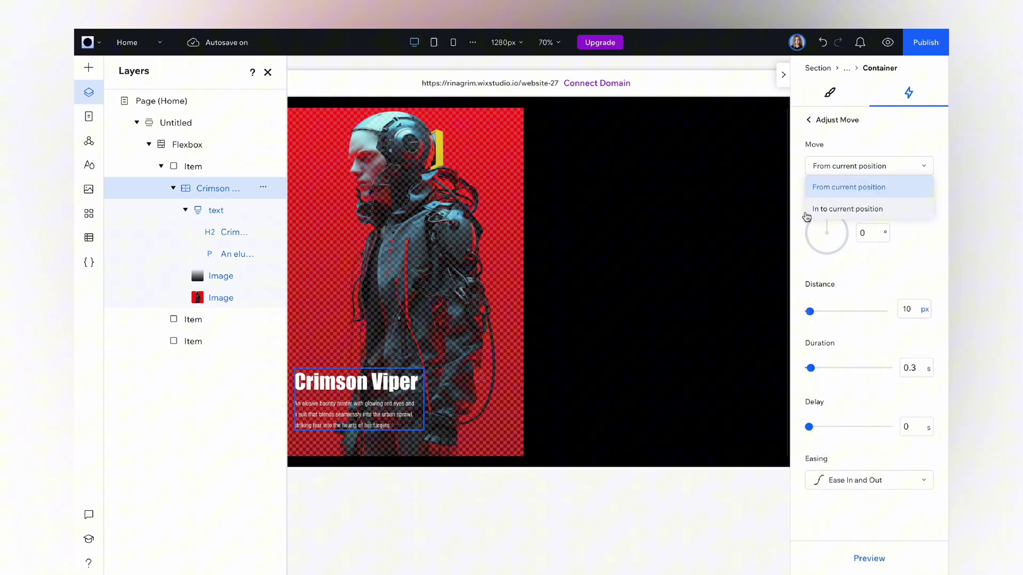
pyautogui.click(893, 210)
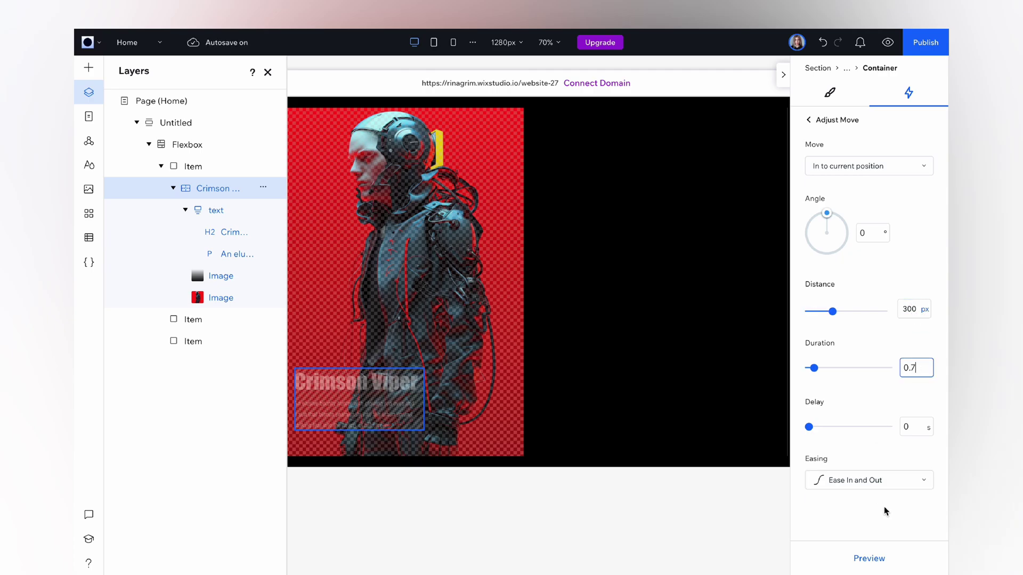
pyautogui.click(870, 558)
pyautogui.click(808, 120)
pyautogui.click(810, 124)
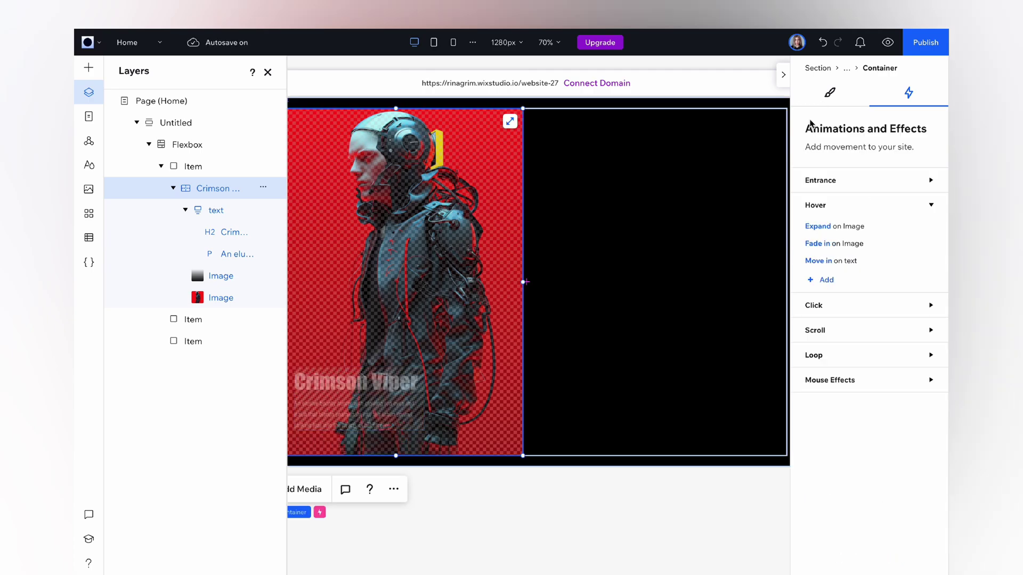
# Step: Shorten the second card's container to about 81% height
pyautogui.click(411, 208)
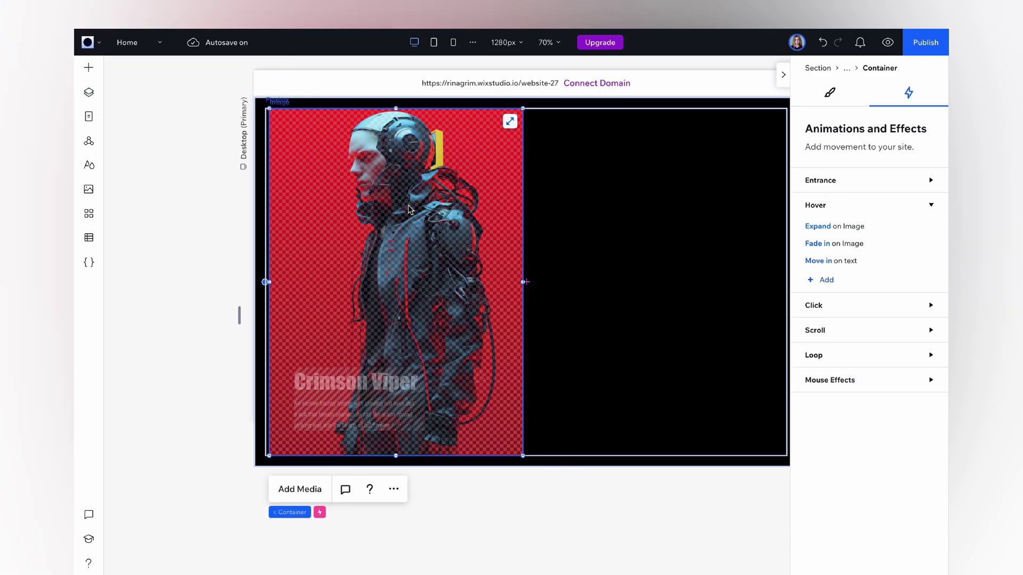
pyautogui.click(830, 94)
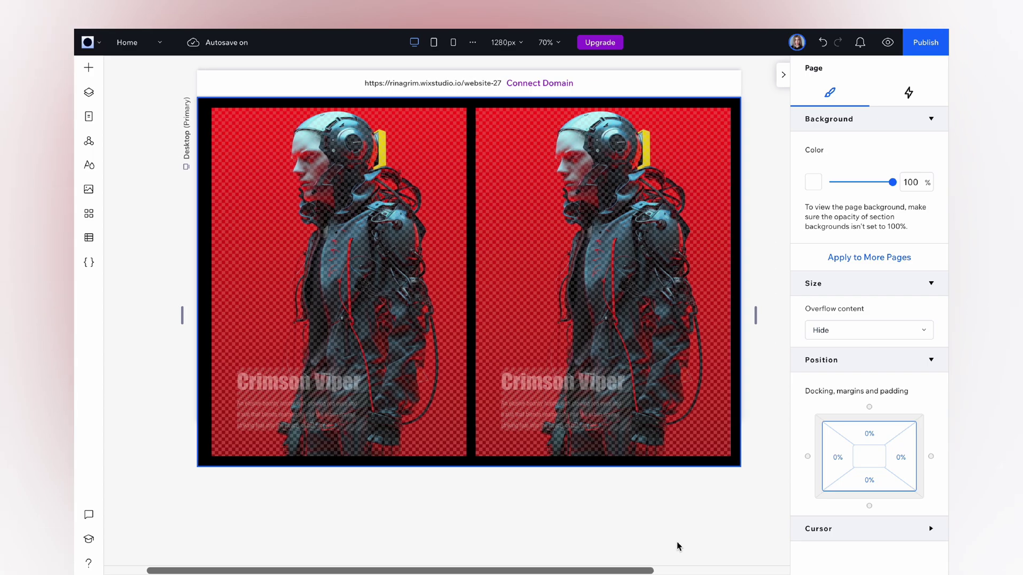
pyautogui.click(601, 455)
pyautogui.moveTo(600, 455); pyautogui.dragTo(603, 281)
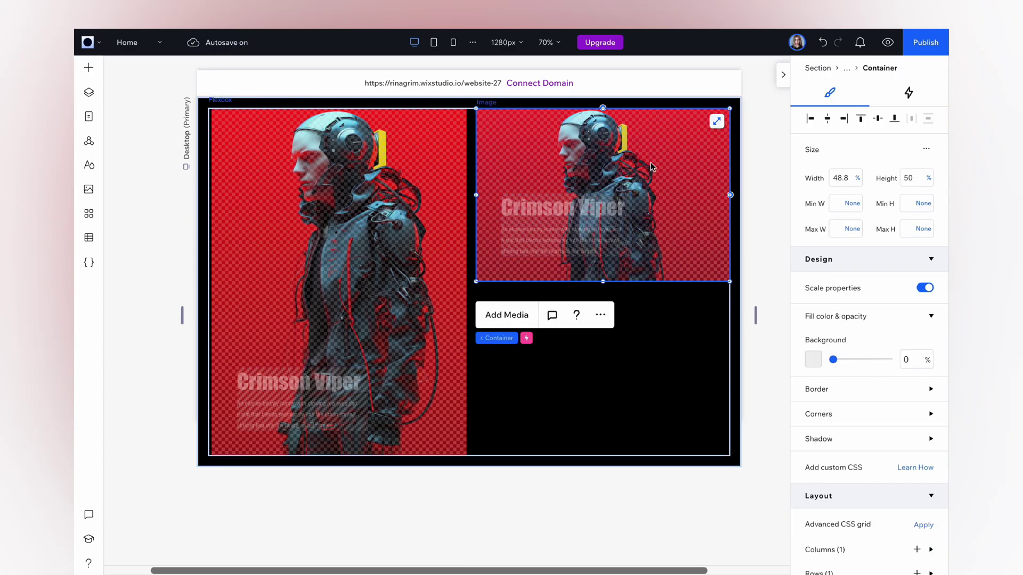
# Step: Give the second card a new red portrait, retitle it Ruby Circuit and rewrite its description
pyautogui.click(638, 155)
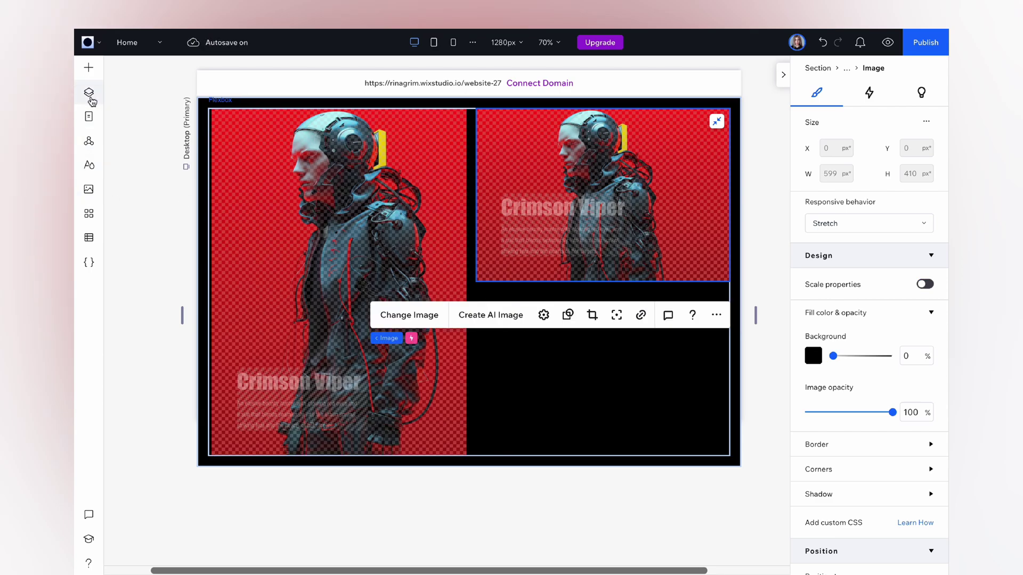
pyautogui.click(90, 99)
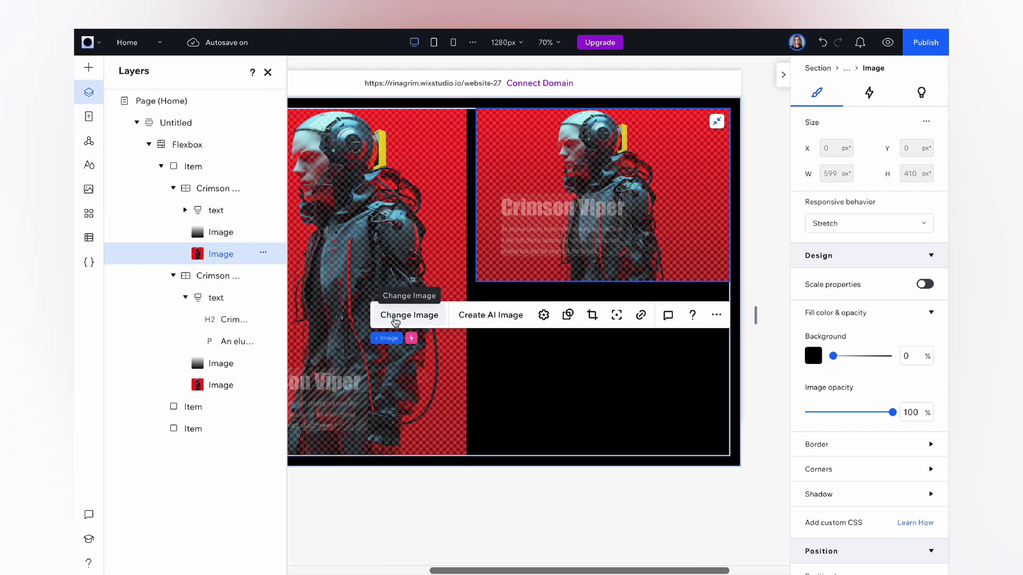
pyautogui.click(426, 315)
pyautogui.scroll(-3, 631, 344)
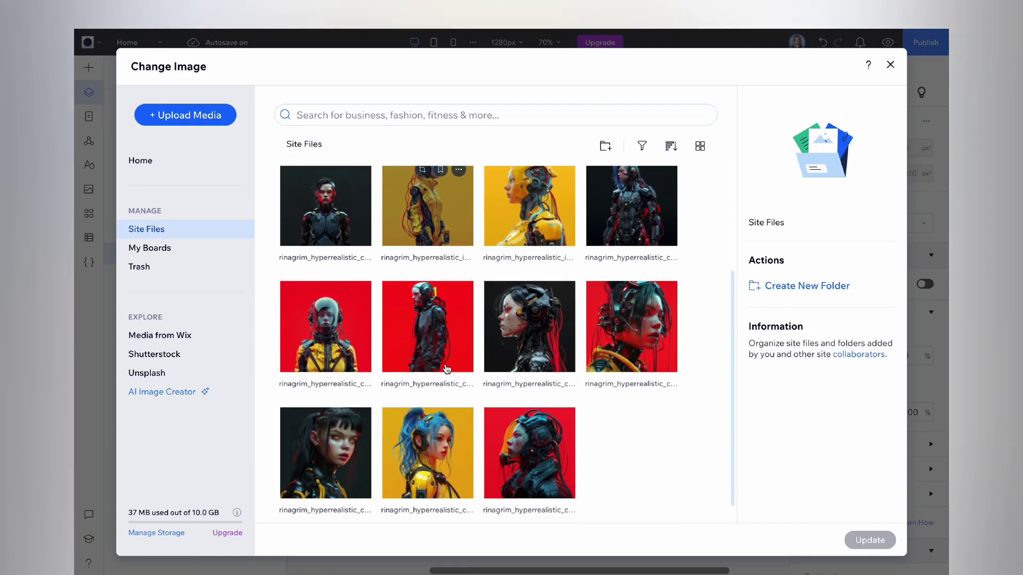
pyautogui.click(631, 344)
pyautogui.click(870, 540)
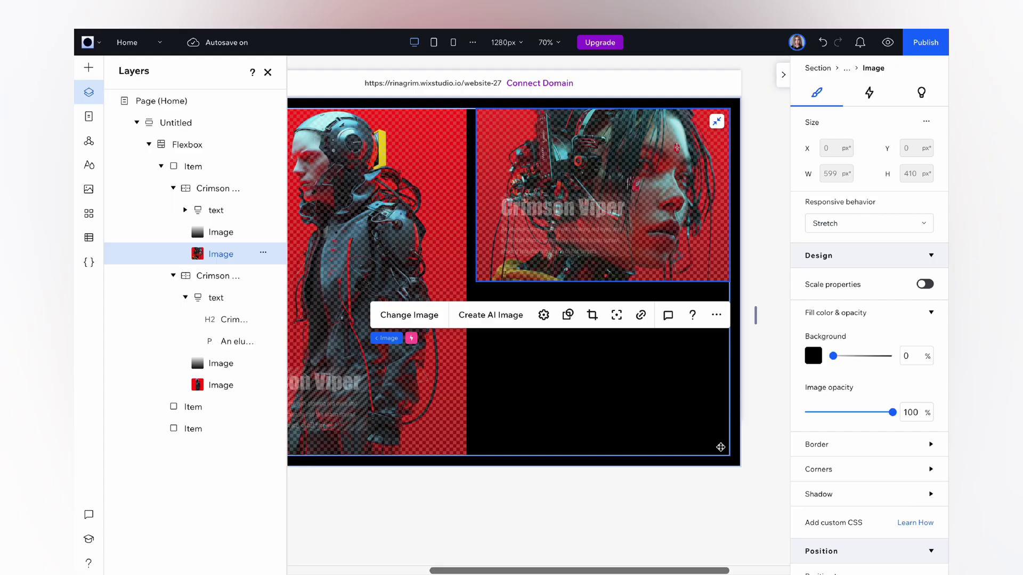
pyautogui.click(568, 208)
pyautogui.click(586, 243)
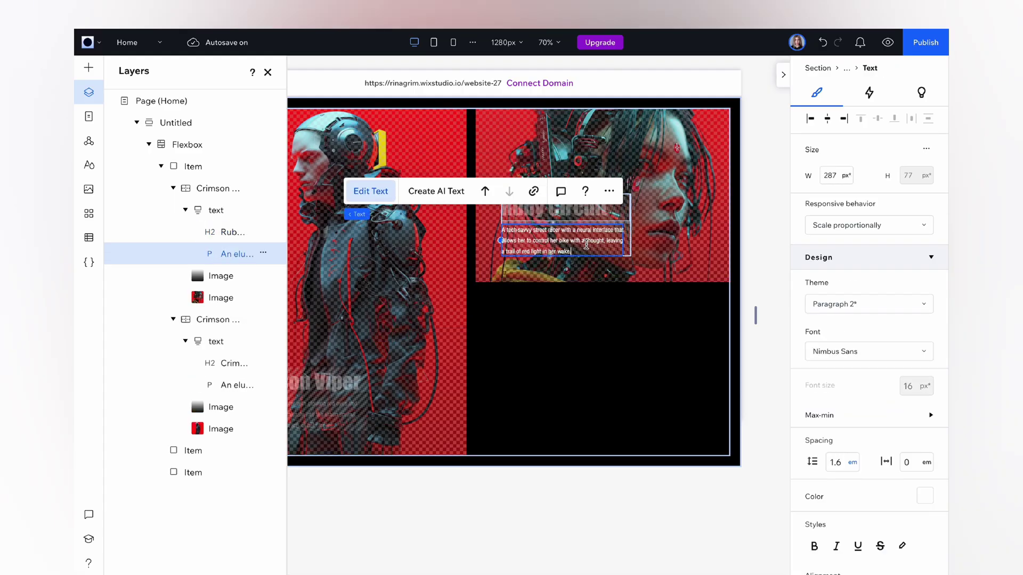
pyautogui.click(556, 139)
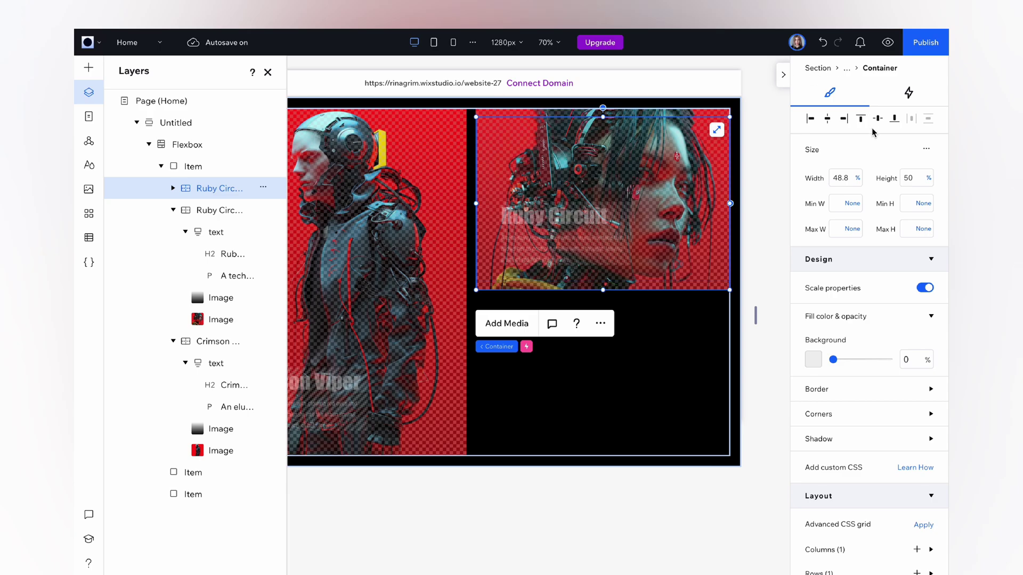
# Step: Duplicate the Ruby Circuit card below itself and swap in the red helmet portrait
pyautogui.hotkey('ctrl', 'd')
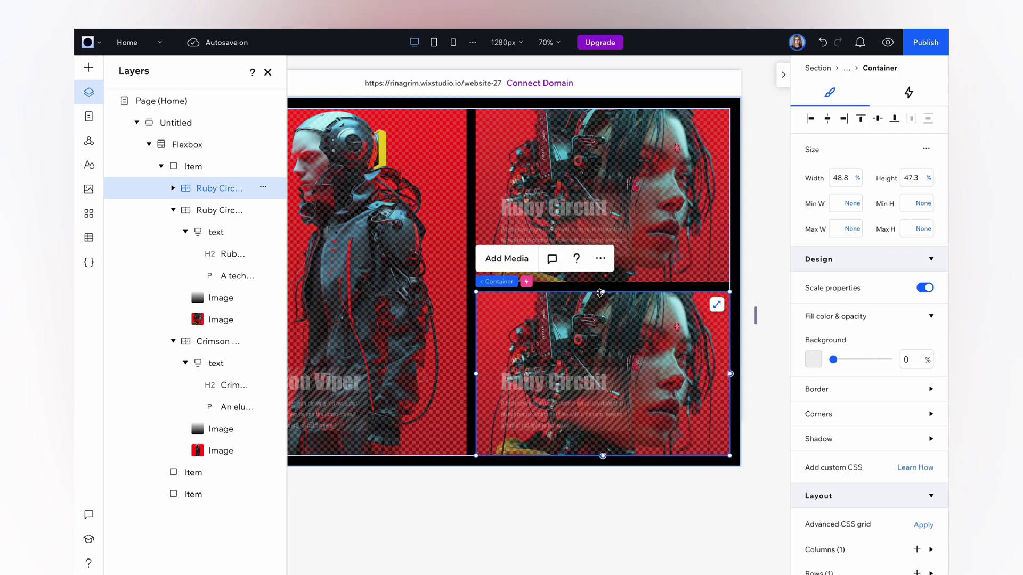
pyautogui.click(173, 188)
pyautogui.click(211, 254)
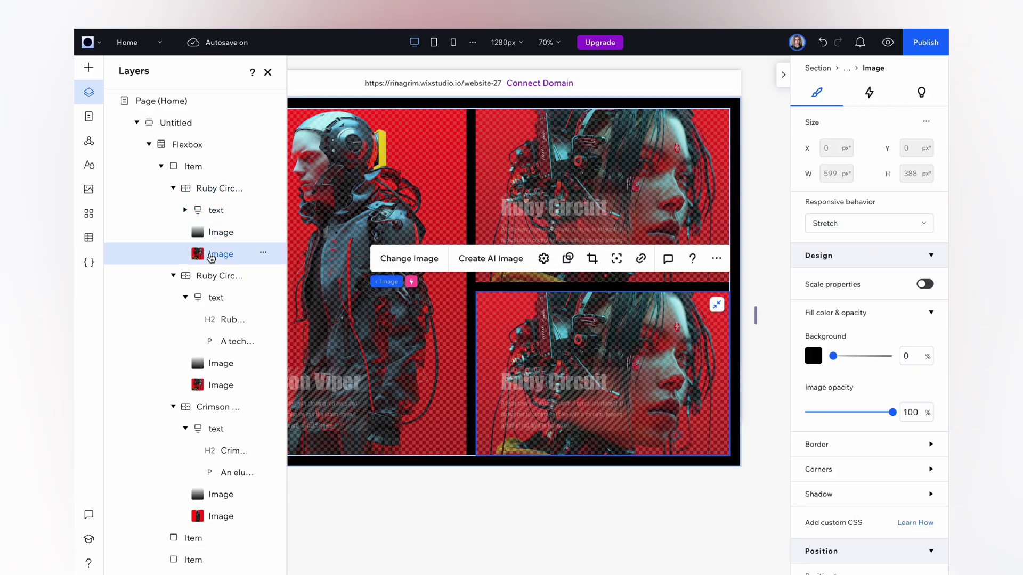
pyautogui.click(409, 258)
pyautogui.scroll(-1, 373, 373)
pyautogui.click(322, 411)
pyautogui.click(868, 539)
# Step: Crop the helmet image higher in its frame, then retitle the card Scarlet Razor with a new description
pyautogui.click(592, 258)
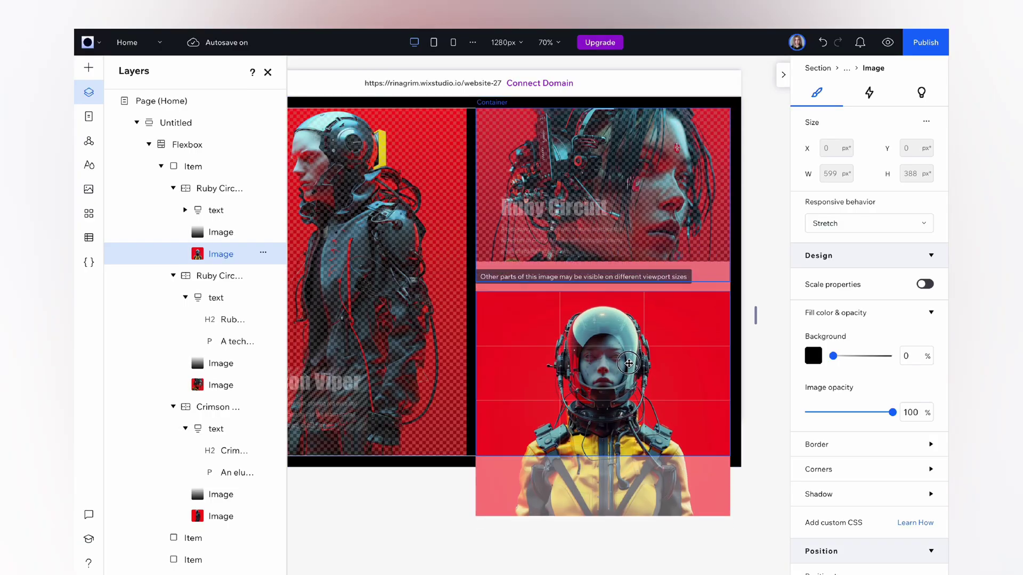
pyautogui.moveTo(629, 364); pyautogui.dragTo(629, 338)
pyautogui.click(697, 258)
pyautogui.click(559, 382)
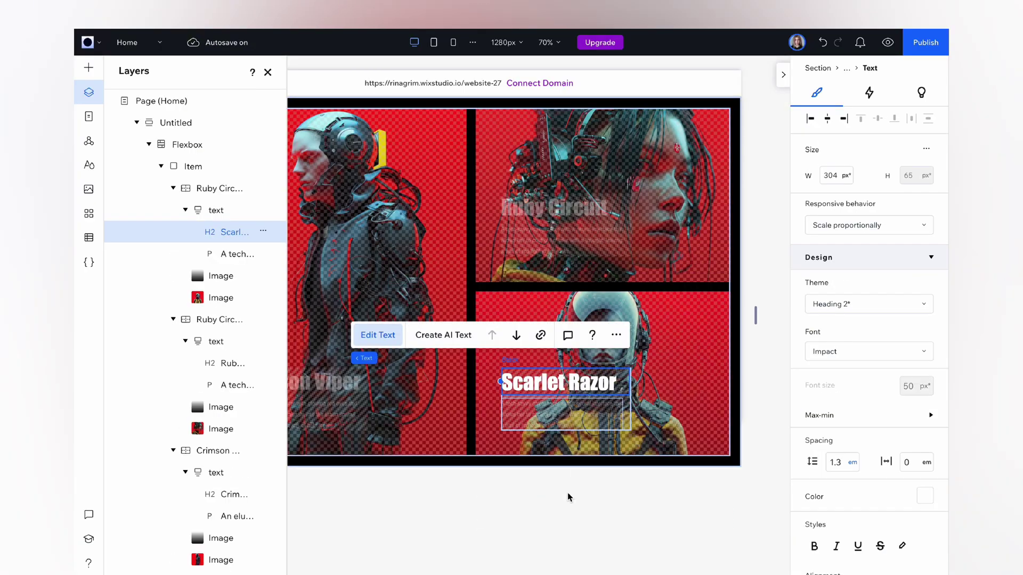
pyautogui.click(555, 407)
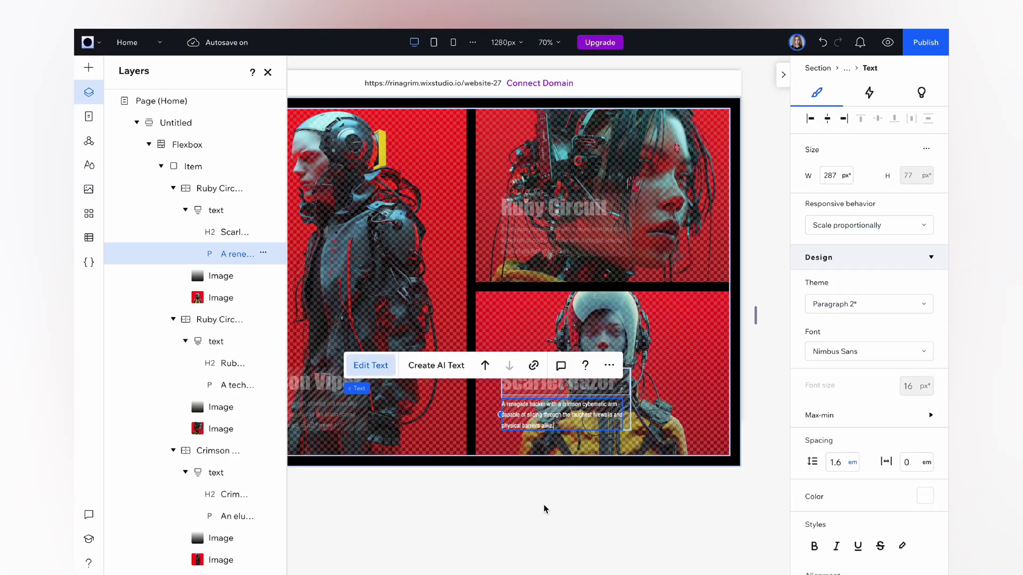
# Step: Add Arrows navigation to the slides flexbox from its Layout settings
pyautogui.click(544, 504)
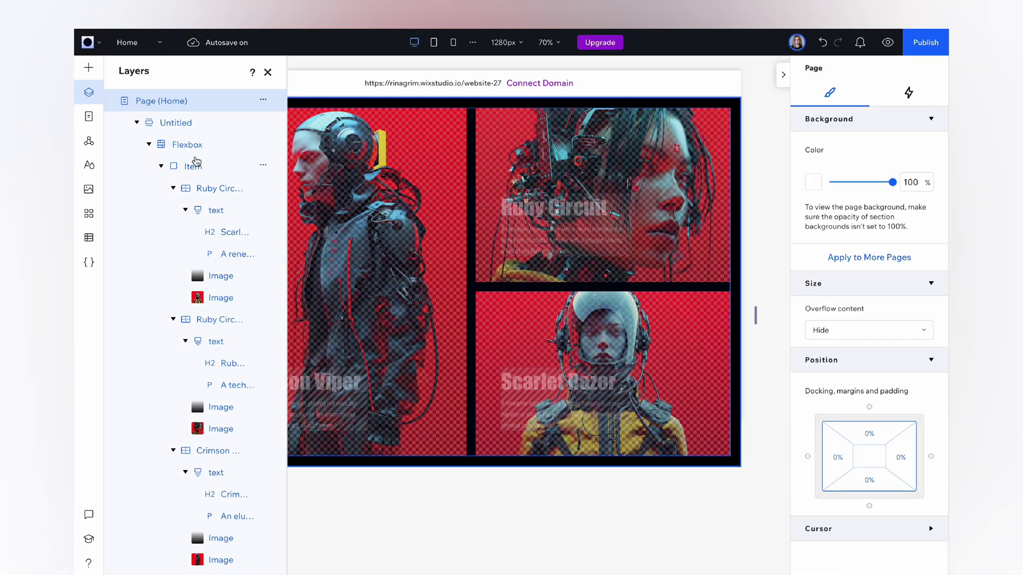
pyautogui.click(188, 146)
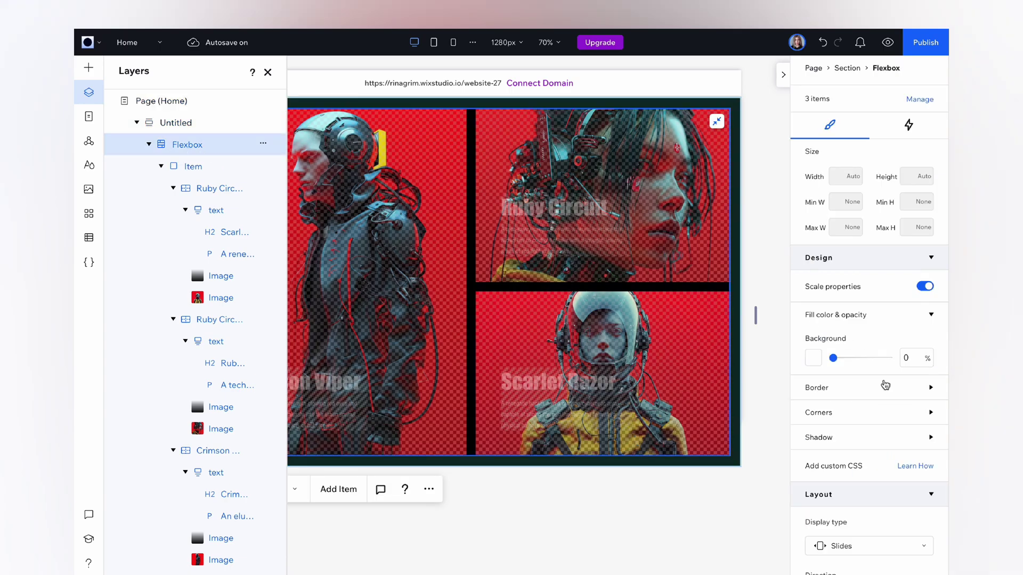
pyautogui.scroll(-6, 885, 385)
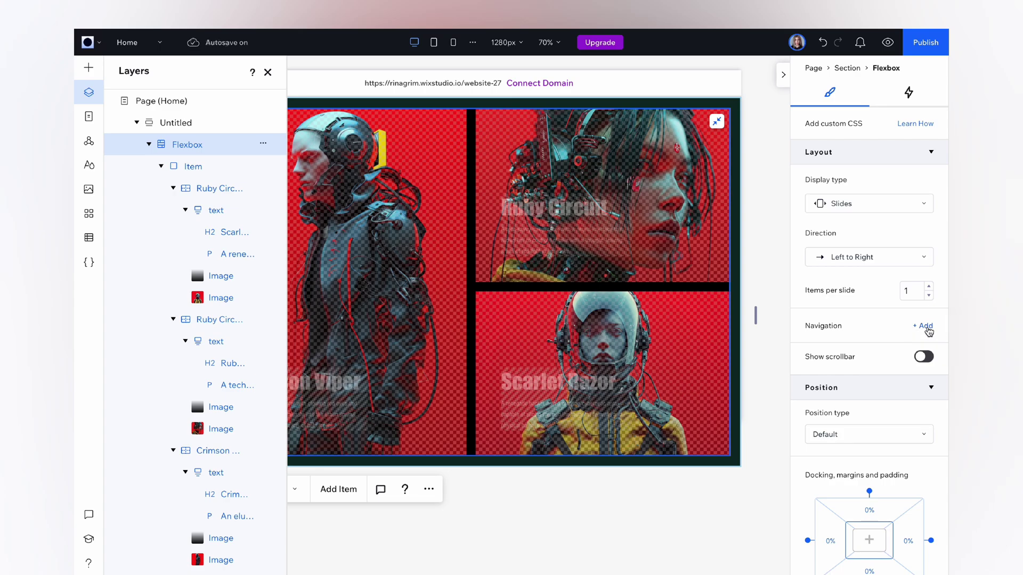
pyautogui.click(852, 334)
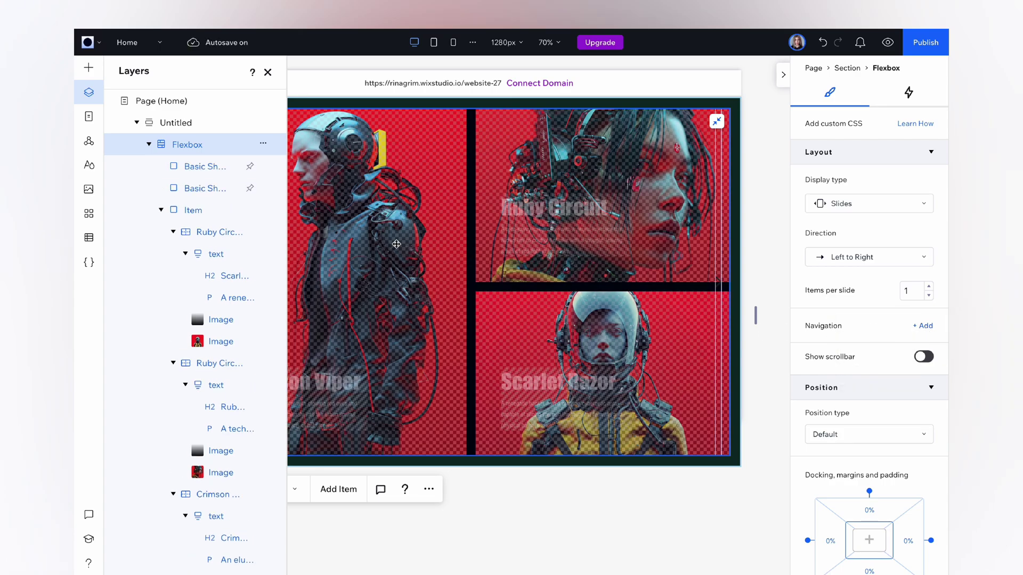
pyautogui.click(197, 189)
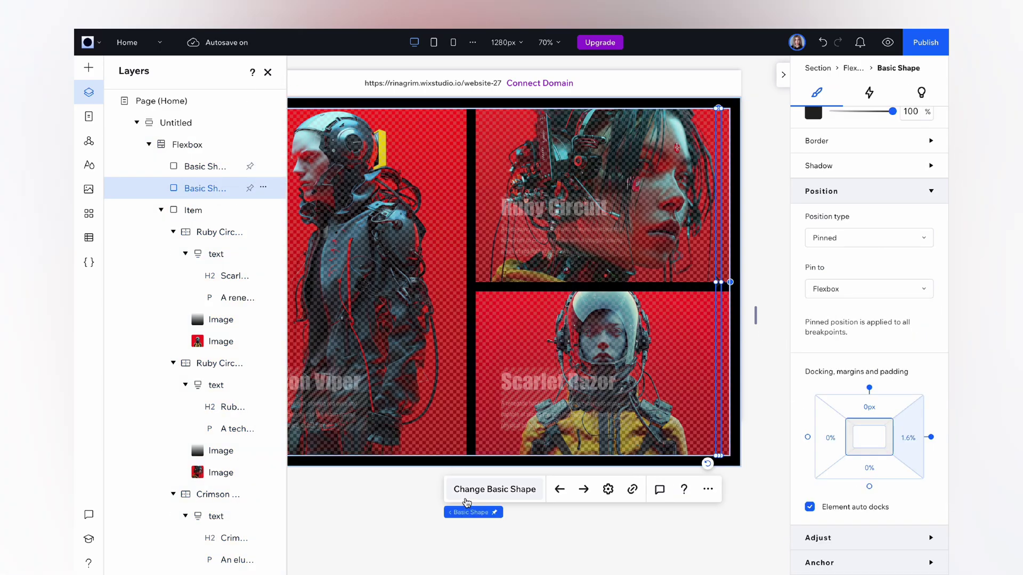
# Step: Replace the first navigation shape with arrow.svg, flip it and align it to the right edge
pyautogui.click(527, 490)
pyautogui.click(447, 267)
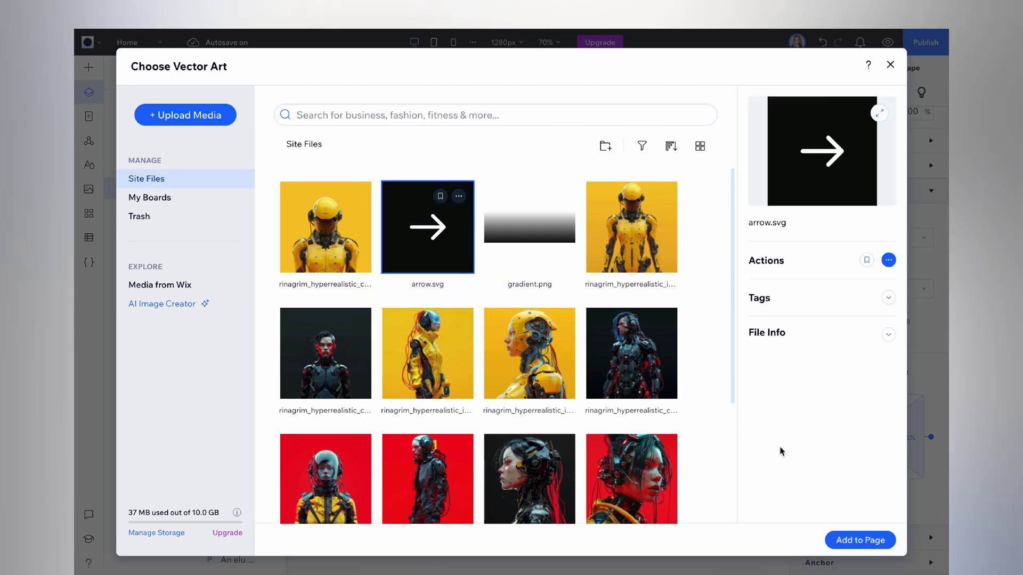
pyautogui.click(844, 540)
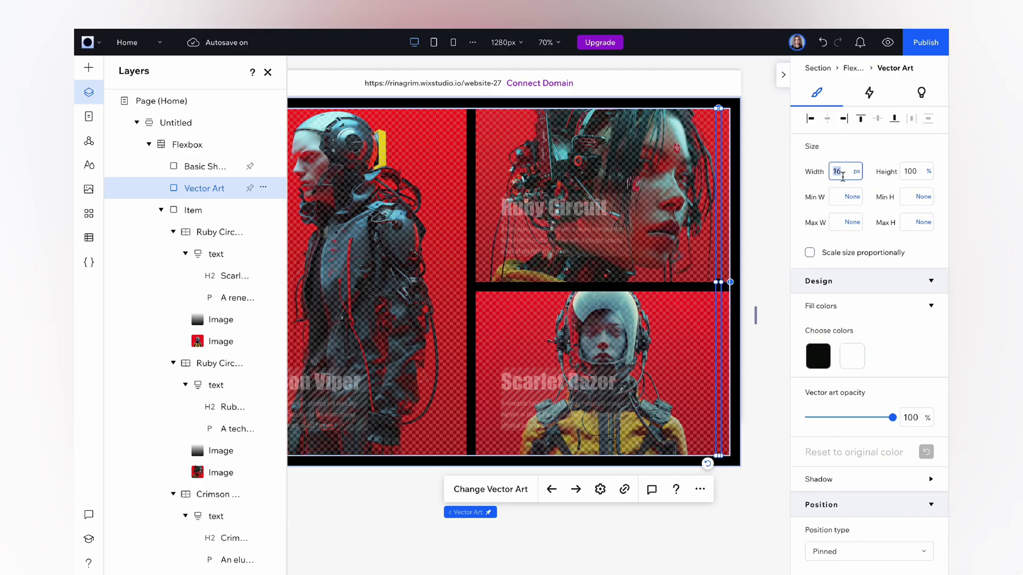
pyautogui.rightClick(700, 282)
pyautogui.moveTo(797, 270)
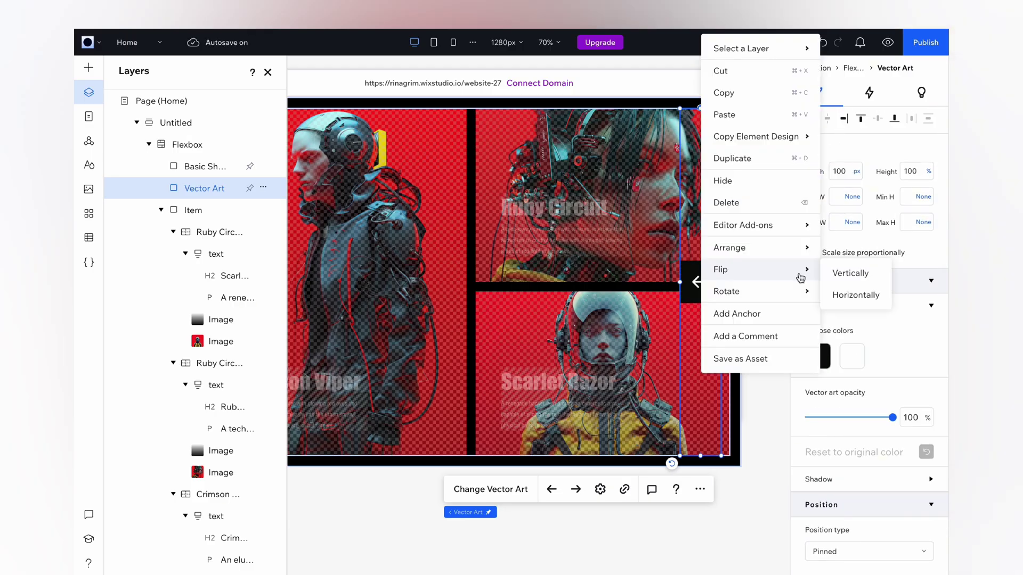
pyautogui.click(861, 296)
pyautogui.click(845, 119)
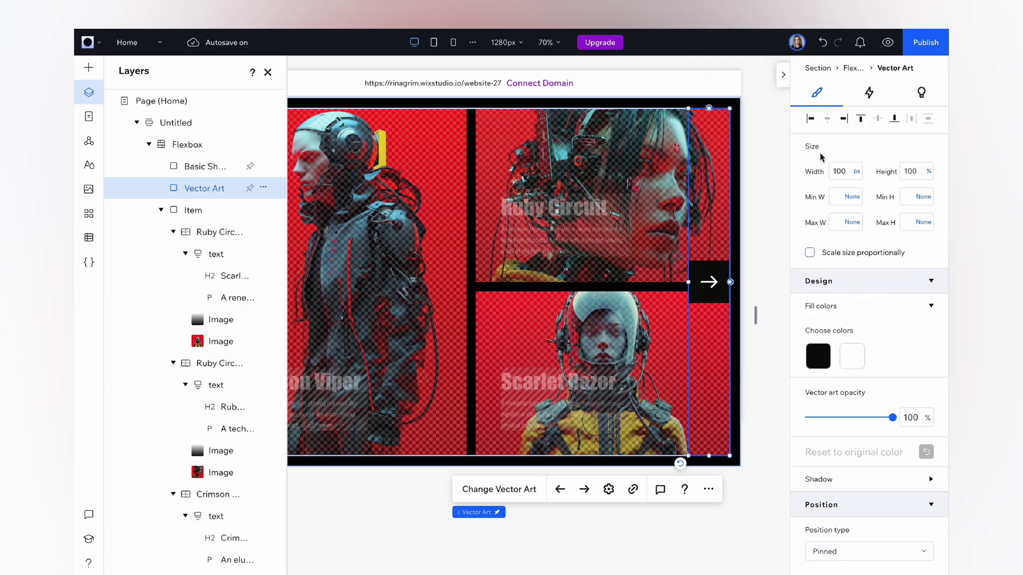
pyautogui.hscroll(-4, 760, 229)
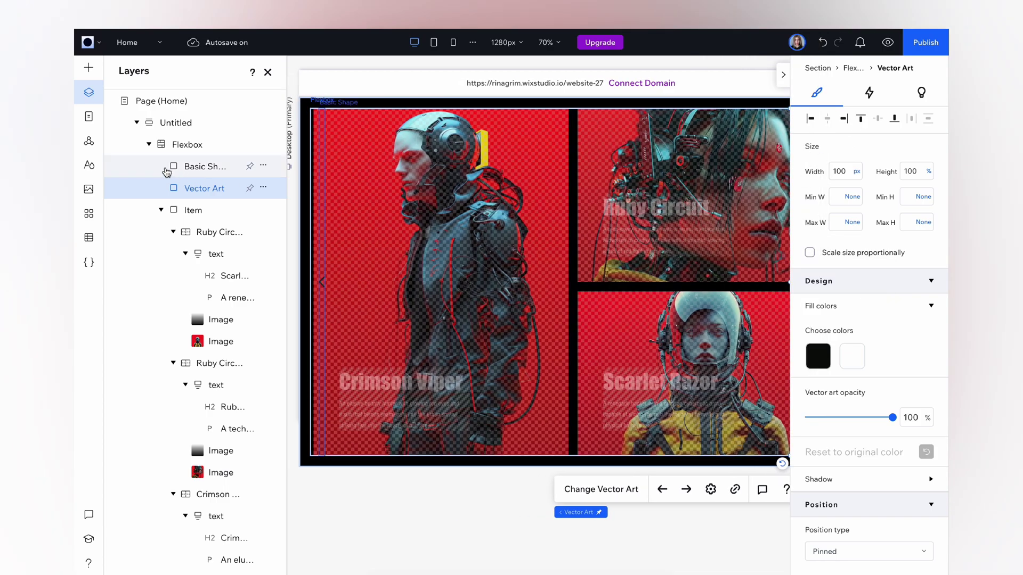
# Step: Swap the placeholder basic shape for arrow.svg flipped horizontally to point left, then preview the site
pyautogui.click(187, 169)
pyautogui.click(393, 491)
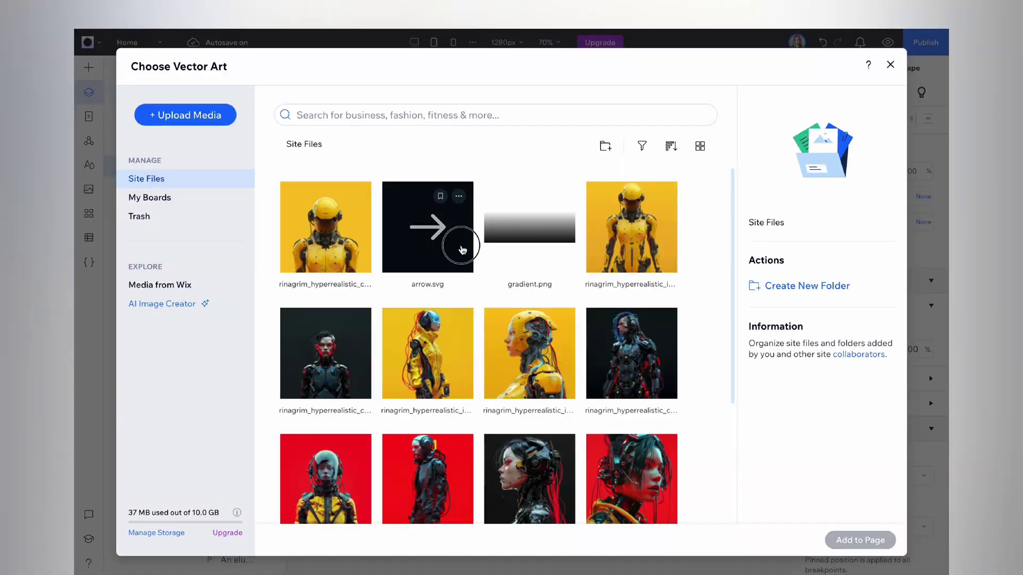
pyautogui.click(453, 240)
pyautogui.click(849, 538)
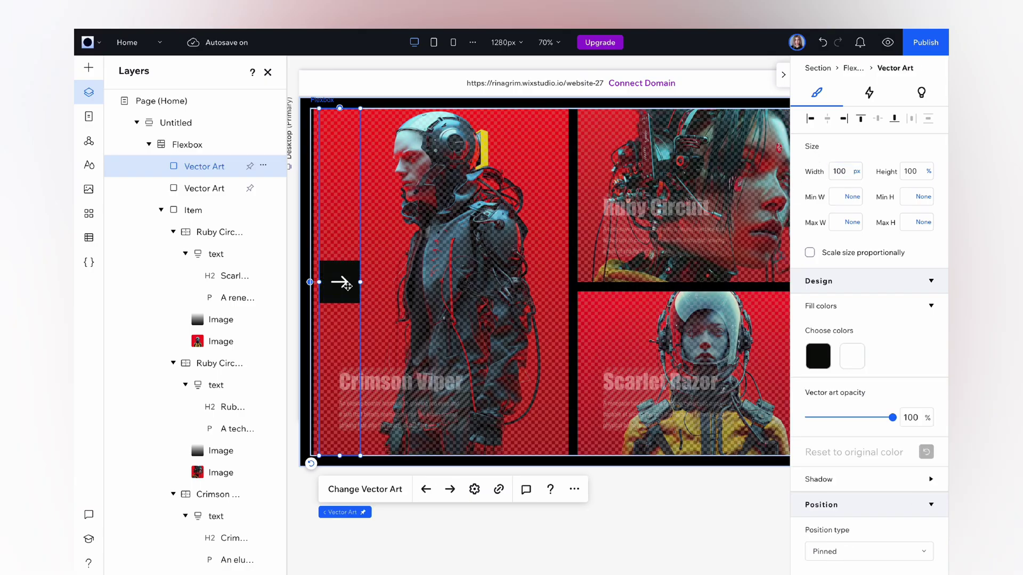
pyautogui.rightClick(347, 287)
pyautogui.moveTo(368, 267)
pyautogui.click(507, 295)
pyautogui.click(887, 42)
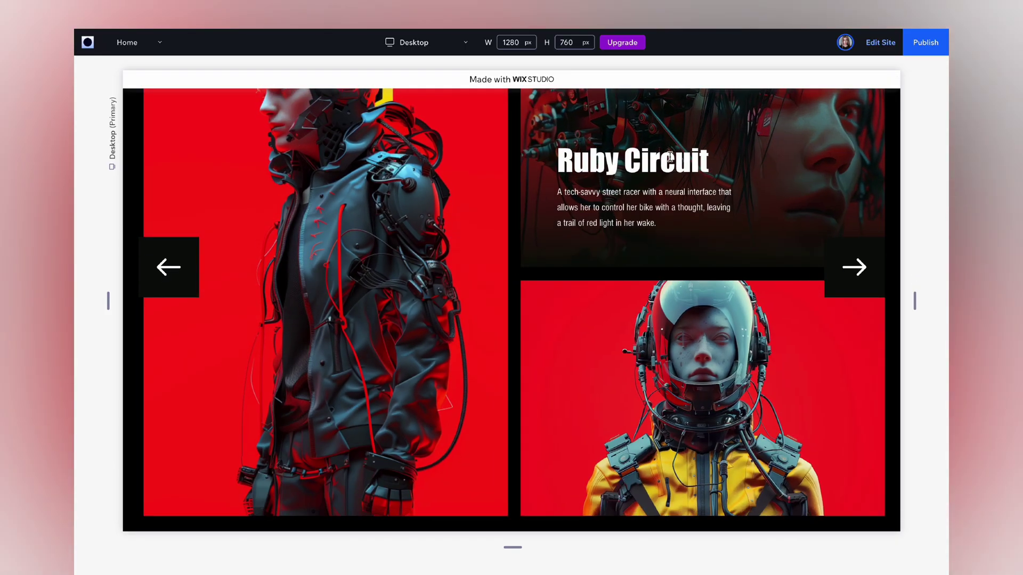
# Step: Return to the editor and delete the two extra slide items from the Flexbox carousel
pyautogui.click(877, 43)
pyautogui.click(87, 97)
pyautogui.click(210, 143)
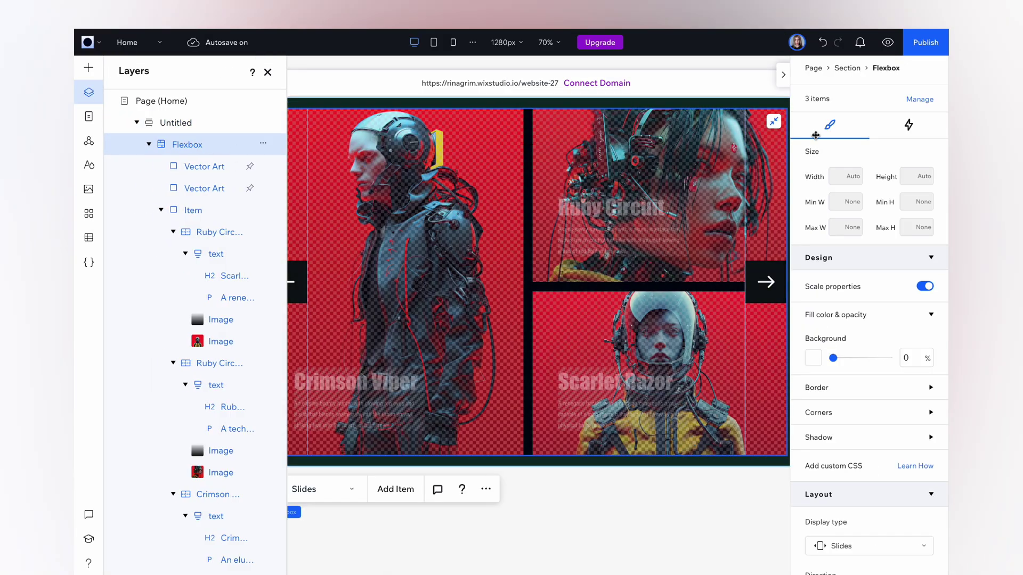
pyautogui.click(913, 106)
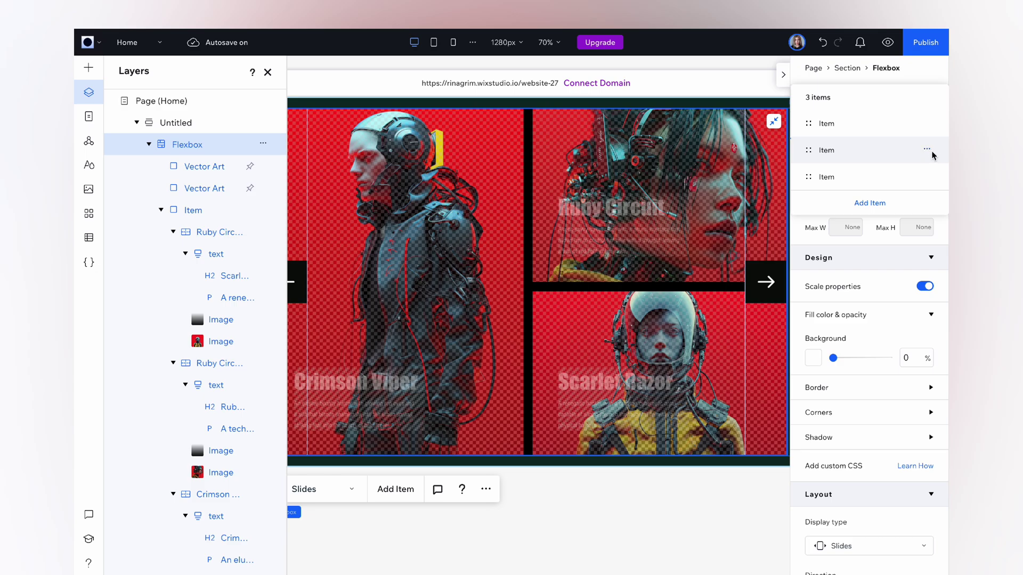
pyautogui.click(927, 150)
pyautogui.click(870, 194)
pyautogui.click(928, 150)
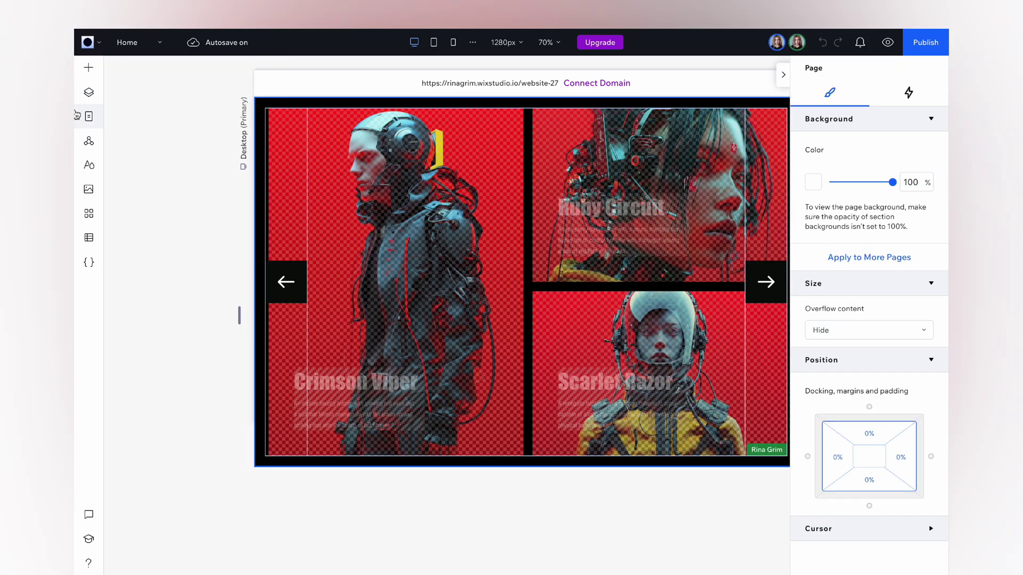
# Step: Reselect the Flexbox carousel and bring up the remaining slide item's options
pyautogui.click(88, 92)
pyautogui.click(145, 127)
pyautogui.click(188, 149)
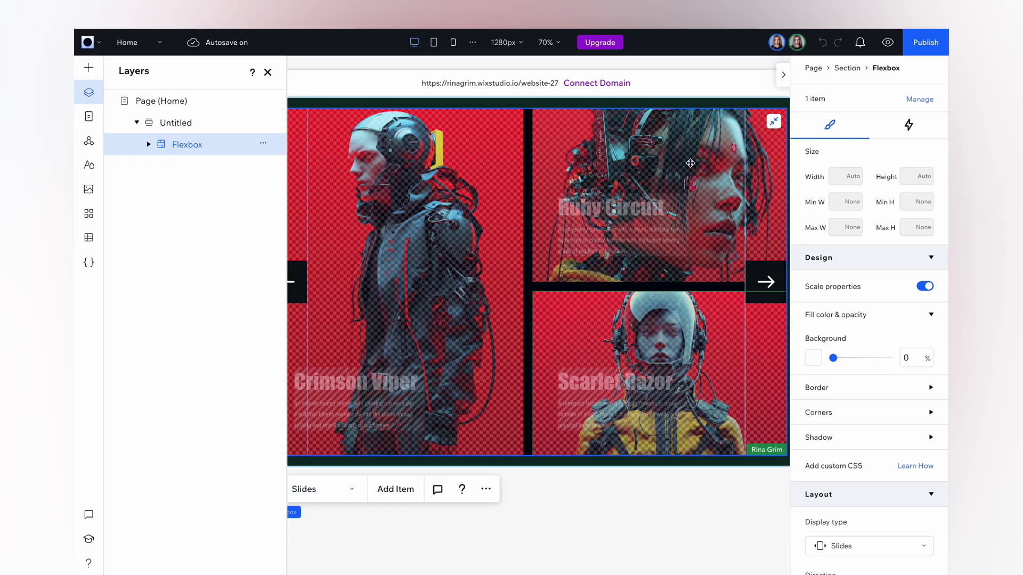
pyautogui.click(928, 124)
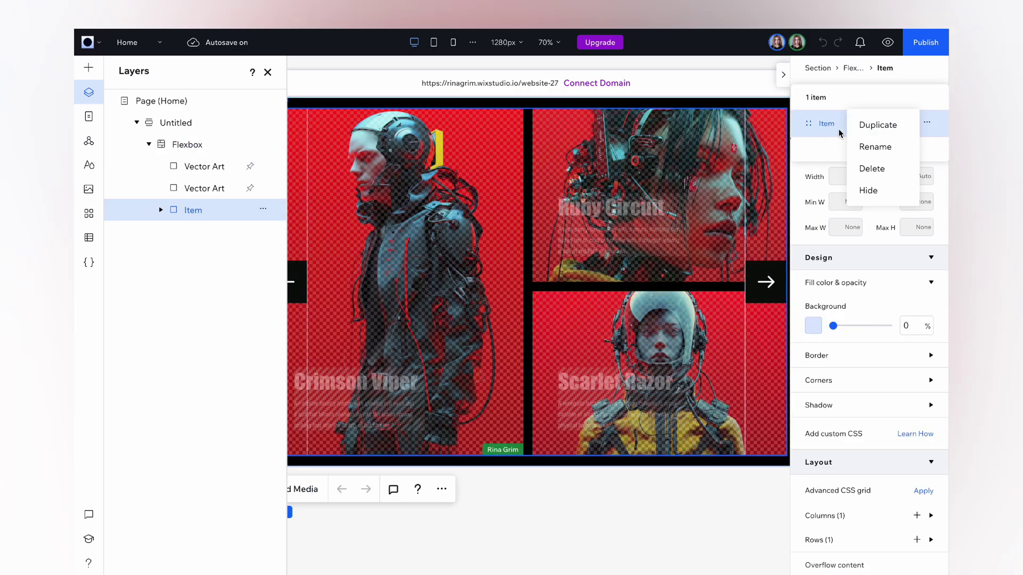
# Step: Duplicate the red slide and make the copy's left card Solar Surge with the yellow robot image
pyautogui.click(893, 128)
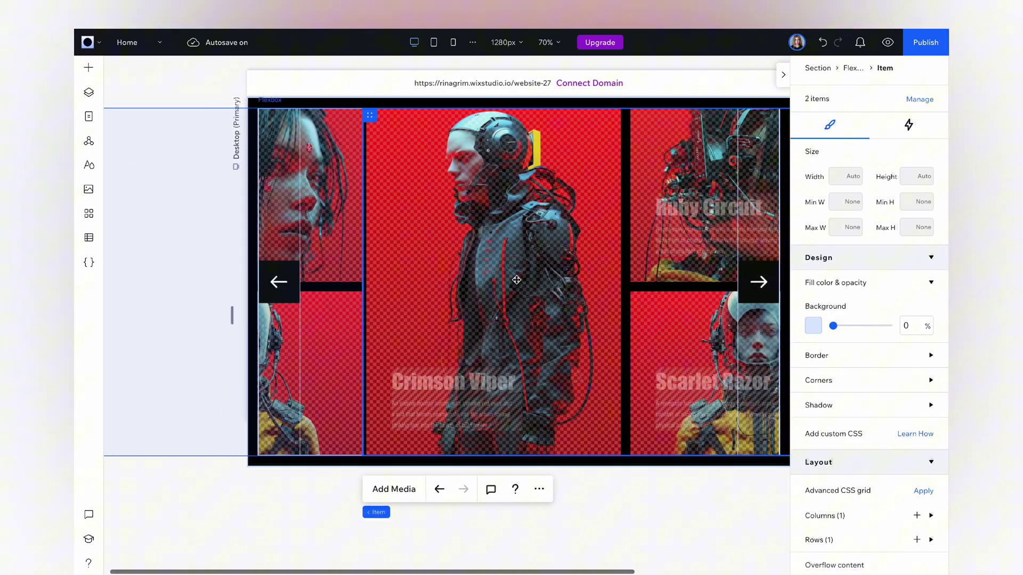
pyautogui.click(514, 280)
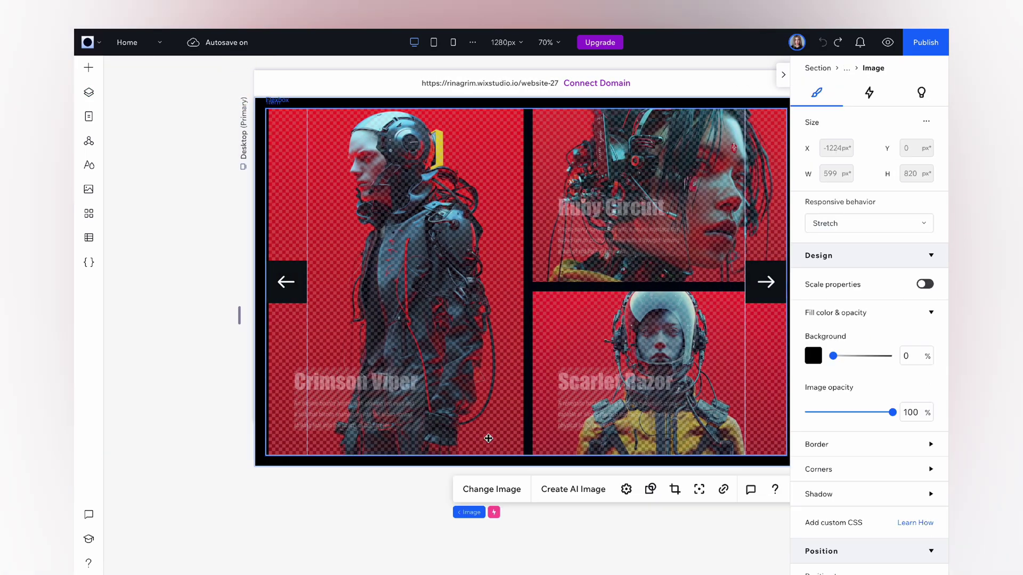
pyautogui.click(488, 488)
pyautogui.doubleClick(427, 352)
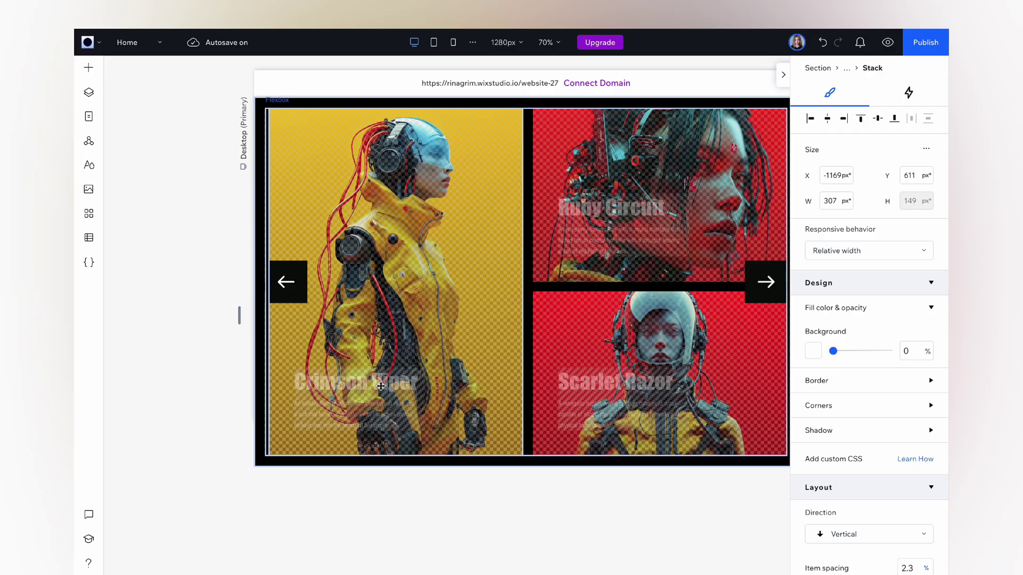
pyautogui.click(396, 497)
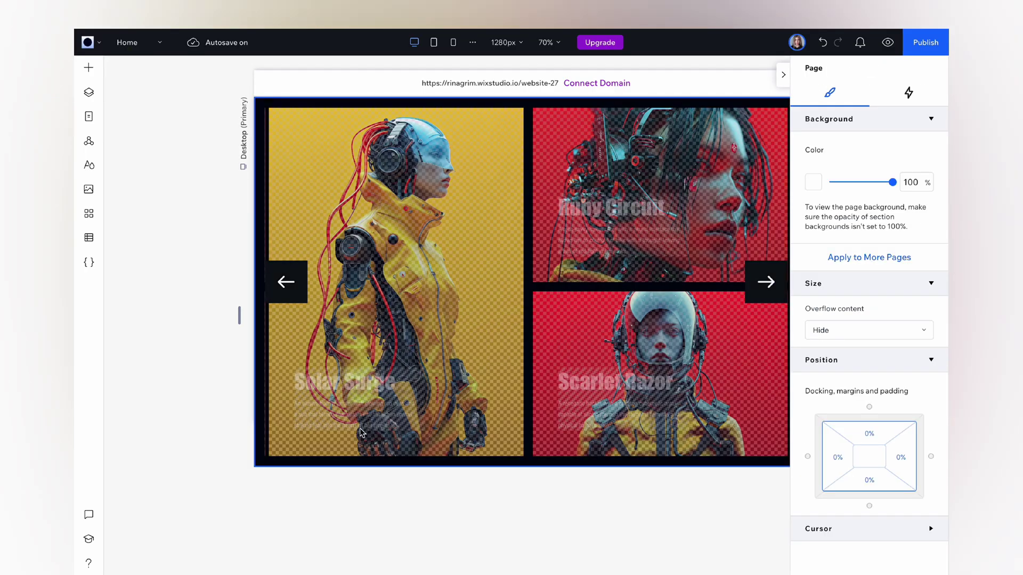
pyautogui.click(326, 415)
# Step: Make the top-right card Golden Wasp with the blue-haired yellow image and new text
pyautogui.click(407, 494)
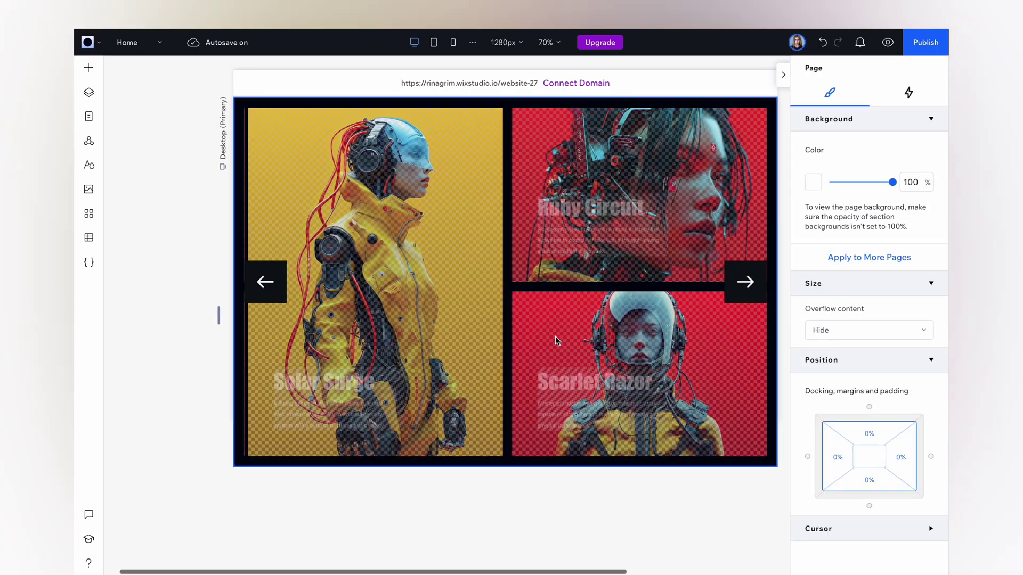
pyautogui.doubleClick(555, 337)
pyautogui.doubleClick(434, 438)
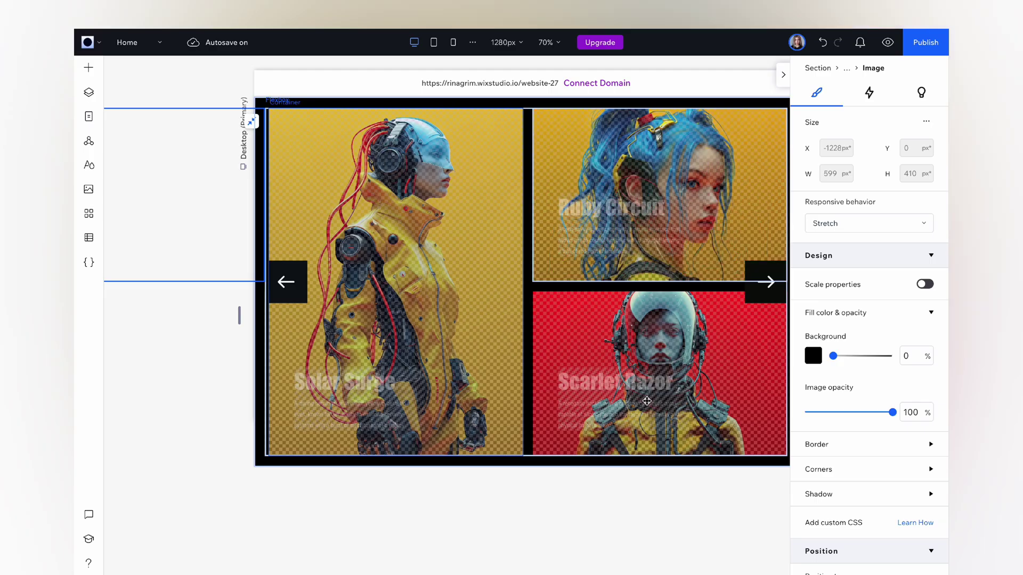
pyautogui.click(625, 218)
pyautogui.click(630, 274)
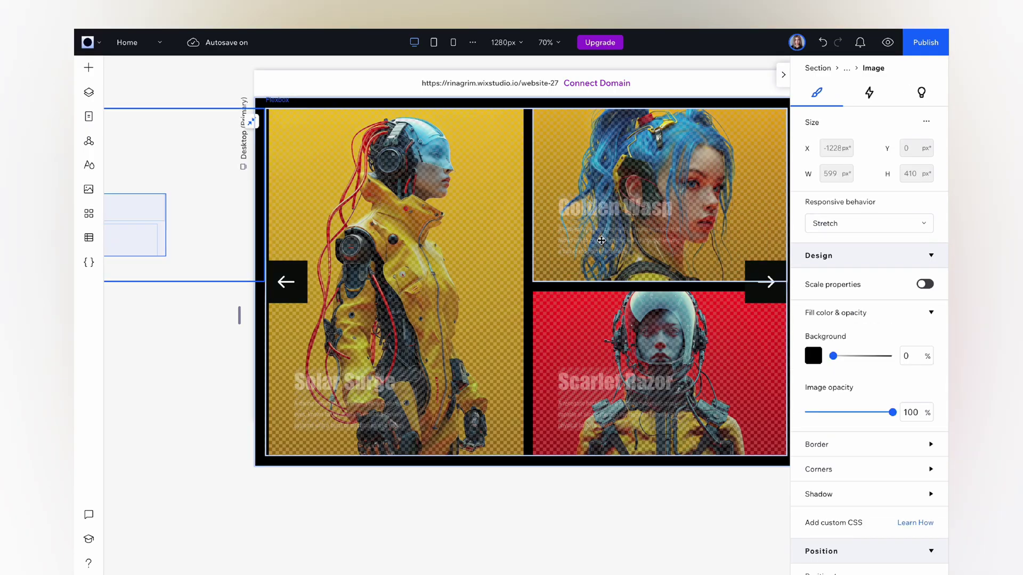
pyautogui.click(618, 240)
# Step: Give the bottom-right card a yellow image and Amber Blade text
pyautogui.click(534, 512)
pyautogui.doubleClick(330, 225)
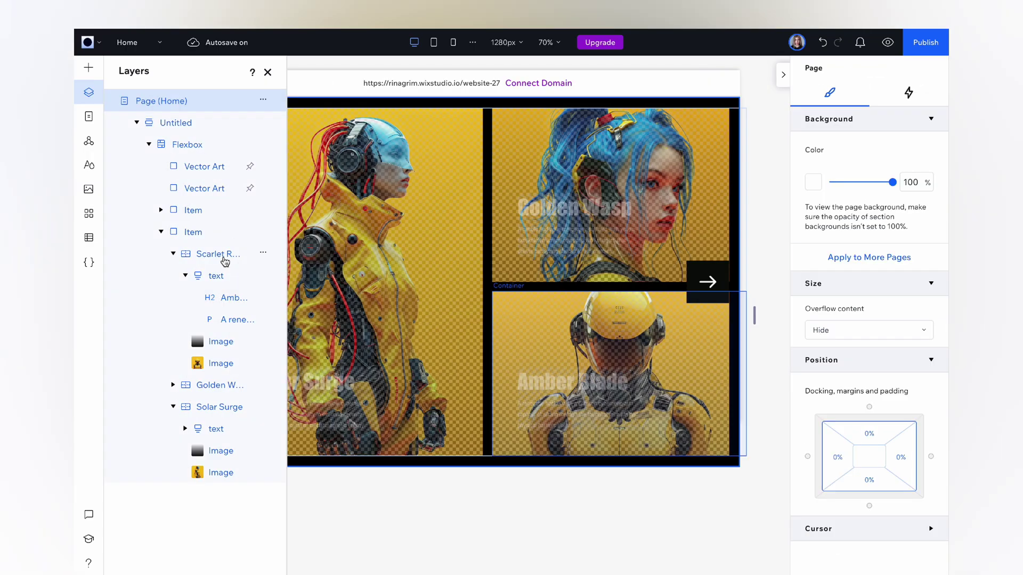
pyautogui.click(219, 254)
pyautogui.click(462, 515)
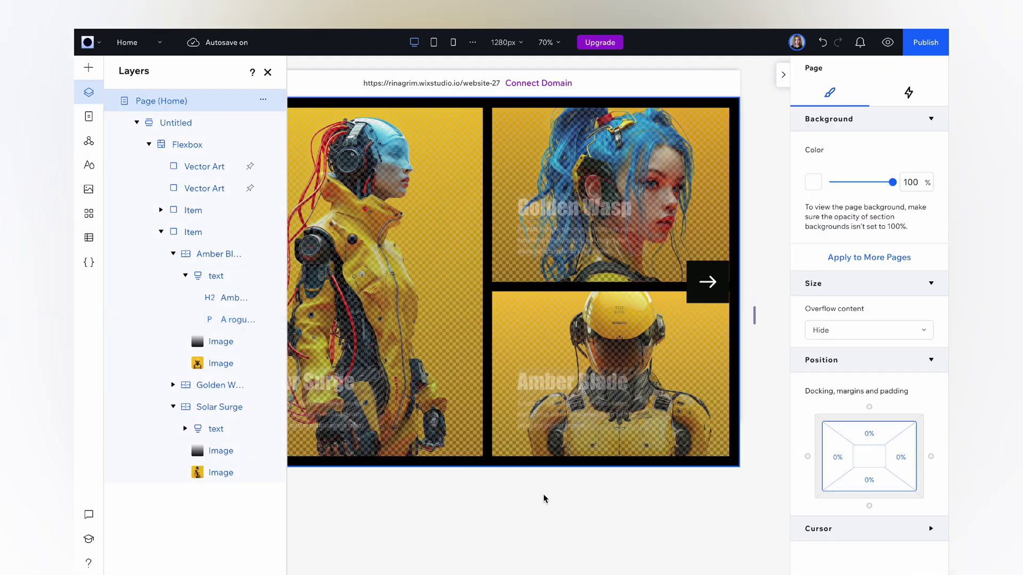
pyautogui.click(161, 232)
# Step: Duplicate the yellow slide and make its left card Onyx Shadow with the dark armored image
pyautogui.click(176, 143)
pyautogui.click(925, 100)
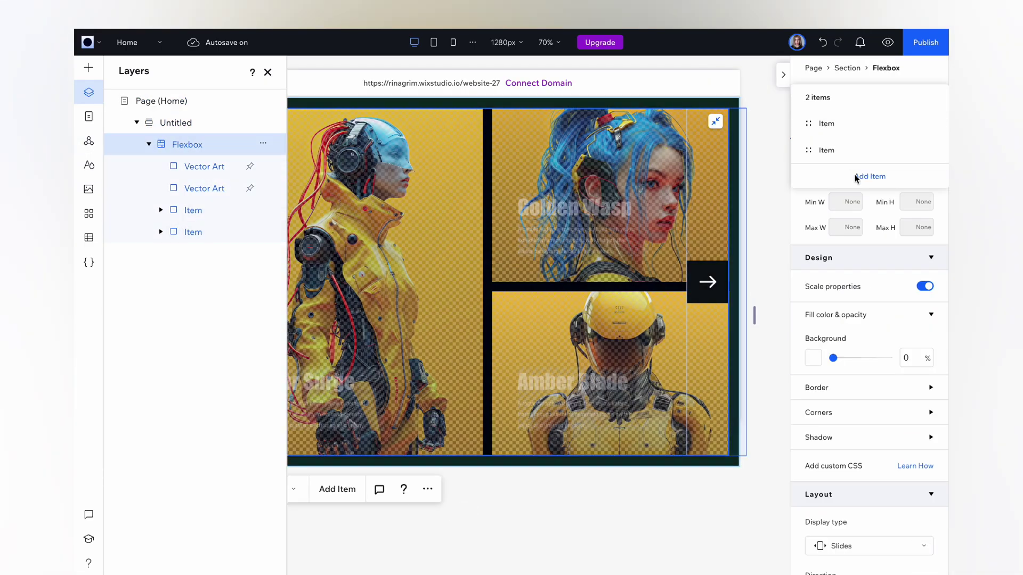
pyautogui.click(929, 149)
pyautogui.click(877, 152)
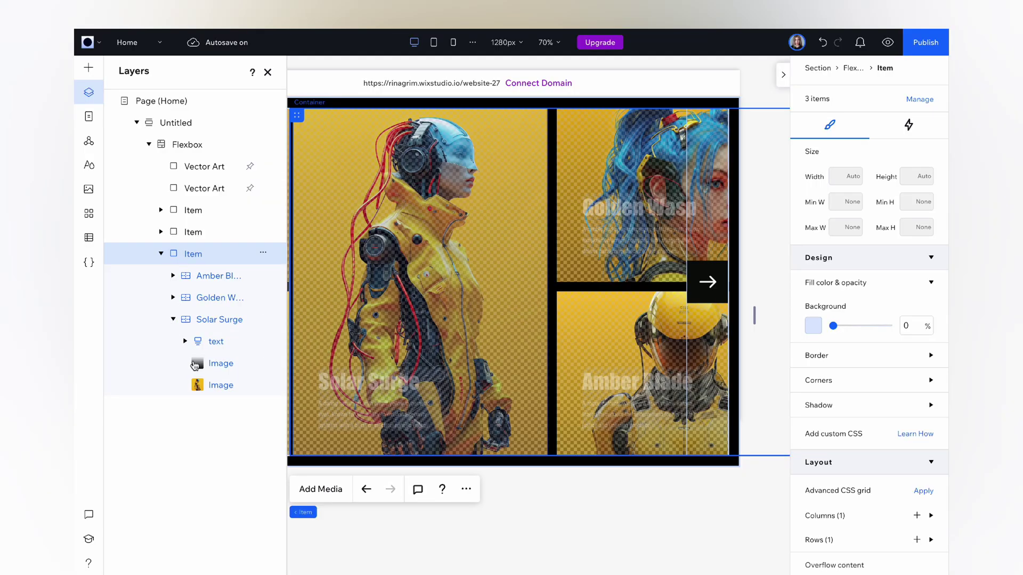
pyautogui.doubleClick(196, 364)
pyautogui.scroll(-3, 498, 320)
pyautogui.click(631, 196)
pyautogui.click(868, 541)
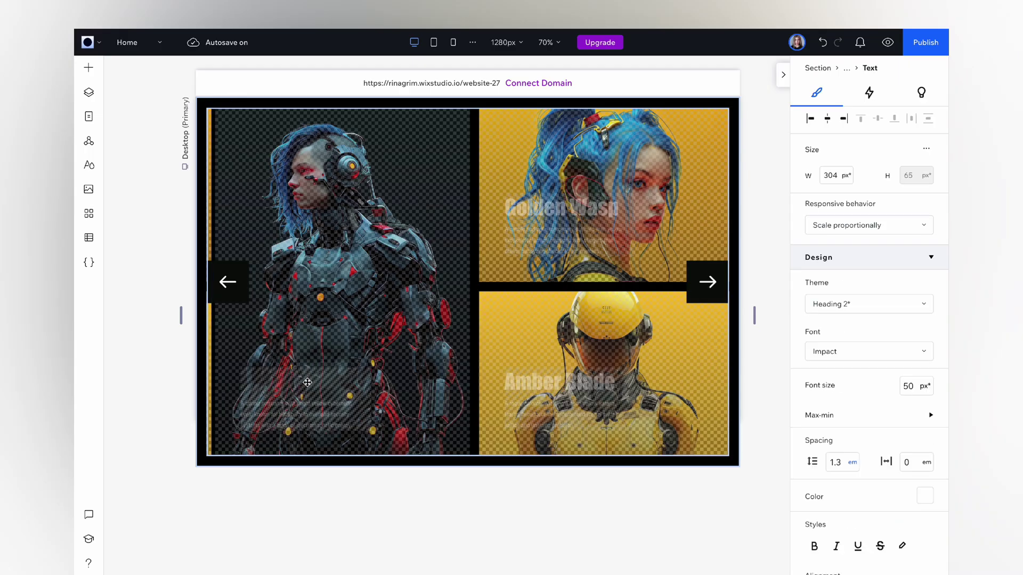
pyautogui.click(416, 410)
# Step: Give the right-hand cards dark images, the dark-haired girl and a dark figure, titled Midnight Veil and Night Raven
pyautogui.doubleClick(664, 152)
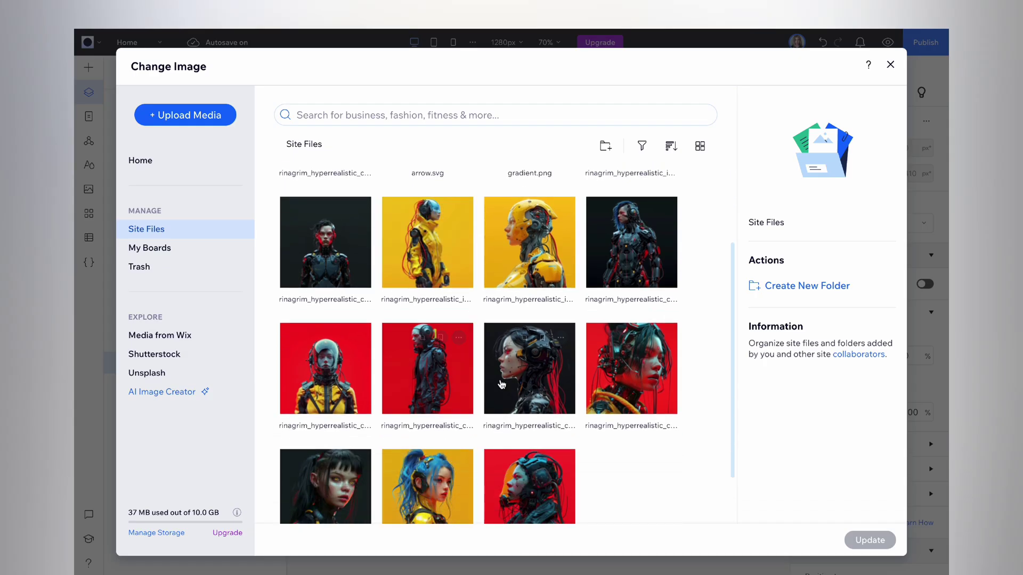
pyautogui.click(335, 482)
pyautogui.click(868, 540)
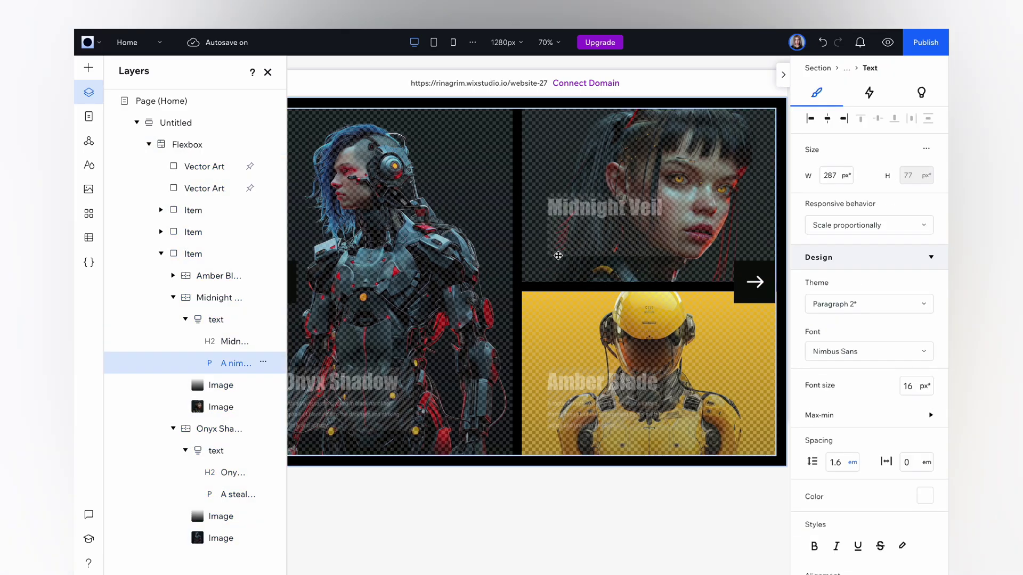
pyautogui.doubleClick(629, 373)
pyautogui.click(628, 352)
pyautogui.click(868, 539)
pyautogui.click(629, 491)
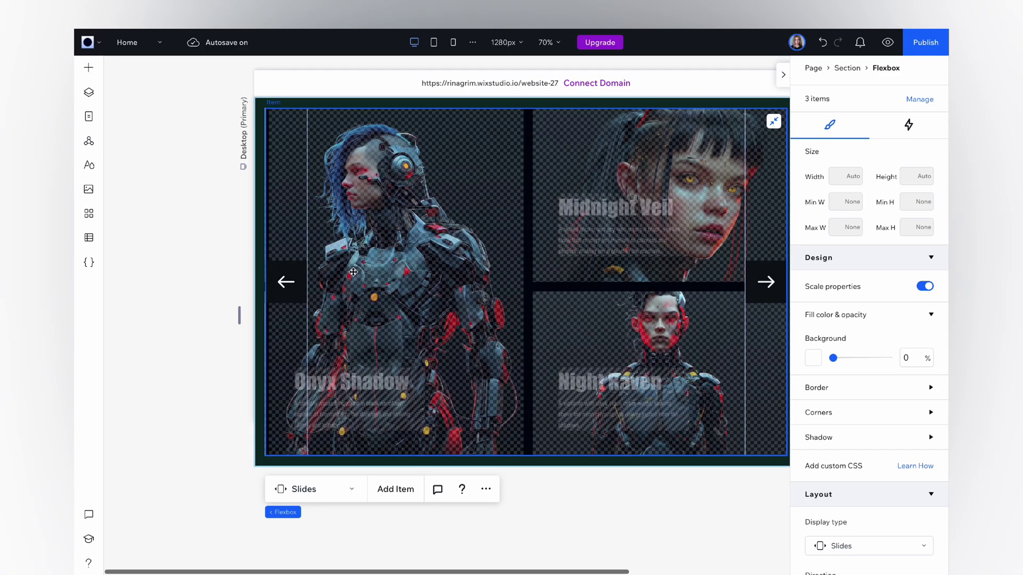
# Step: In preview, reveal the card captions and advance with the right arrow to the black Onyx Shadow set
pyautogui.click(286, 282)
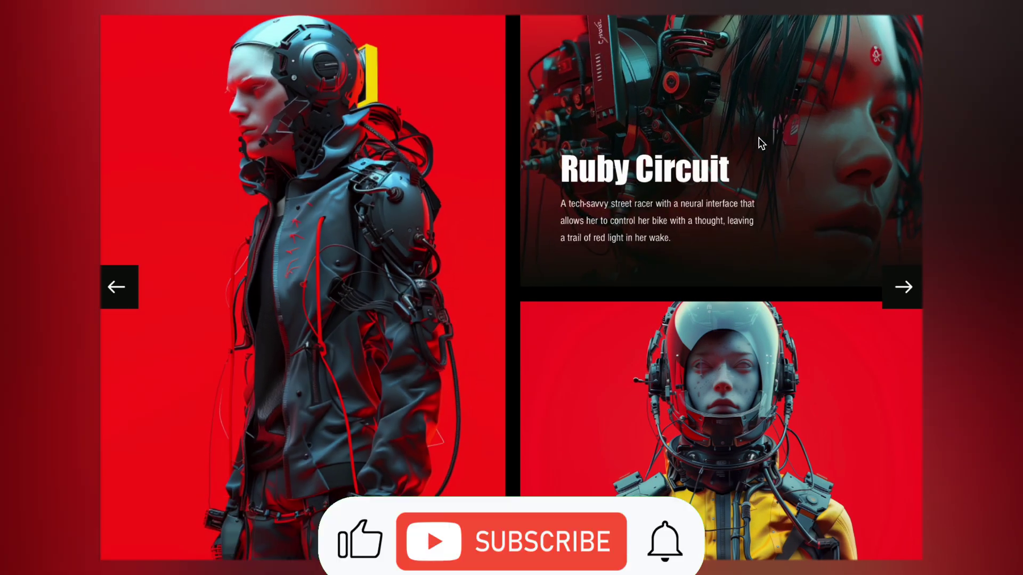
pyautogui.moveTo(814, 431)
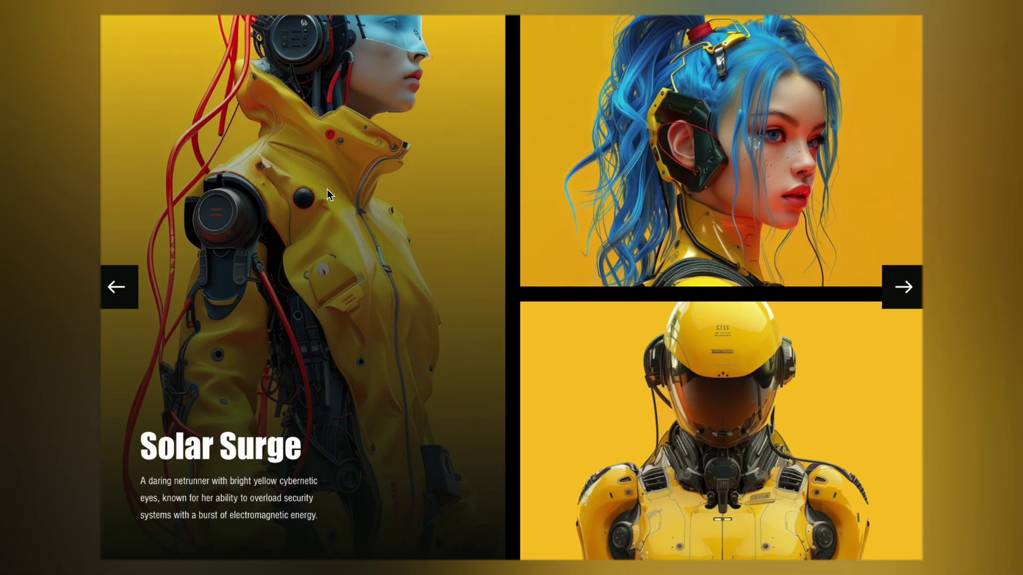
pyautogui.moveTo(842, 484)
pyautogui.click(910, 299)
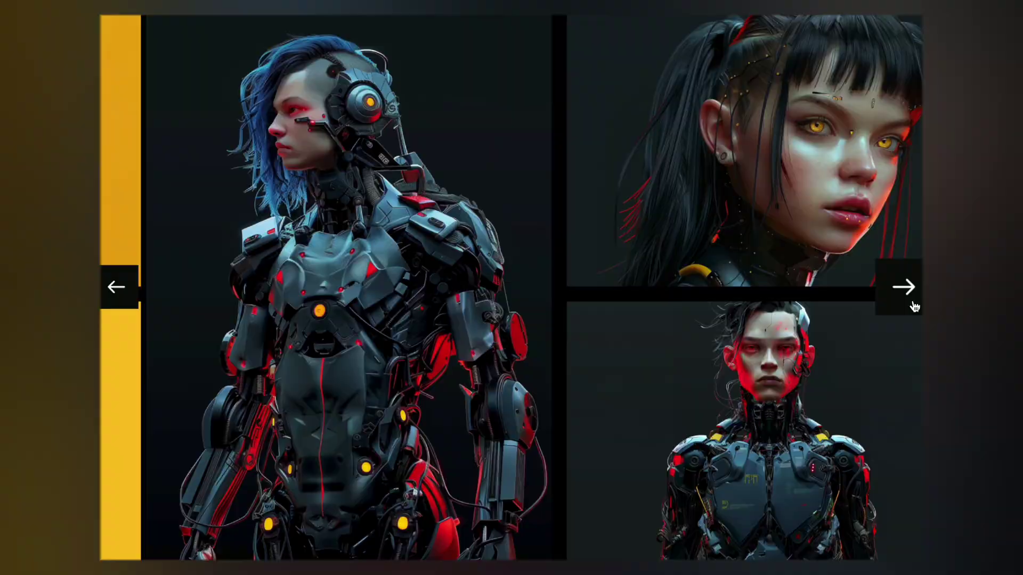
pyautogui.moveTo(680, 187)
pyautogui.moveTo(281, 388)
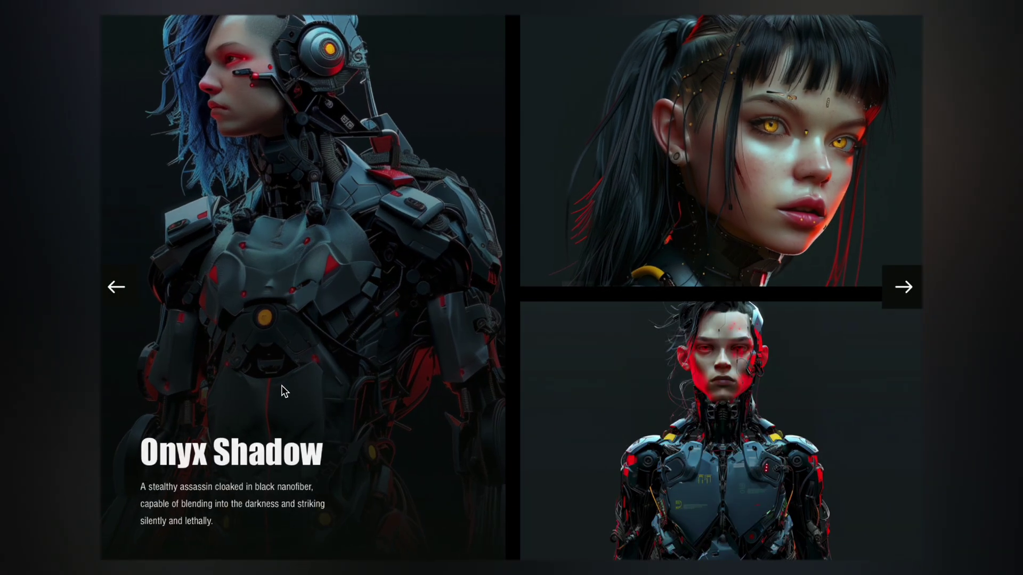